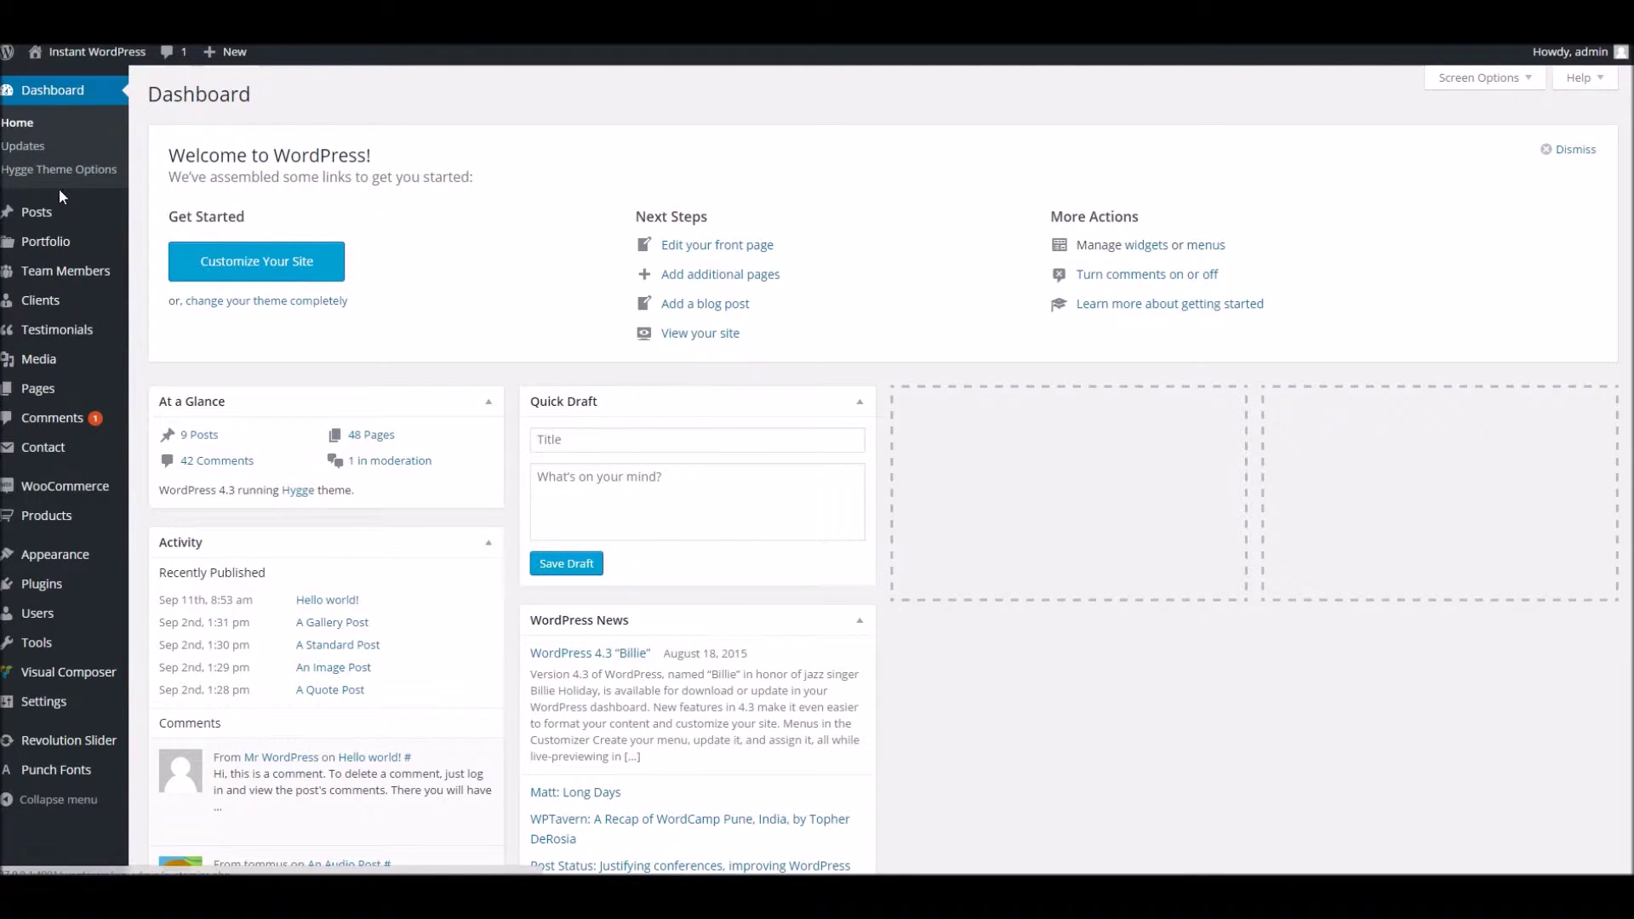
Step: Open A Gallery Post's edit screen from the All Posts list
{"action": "mouse_move", "coordinate": [53, 281]}
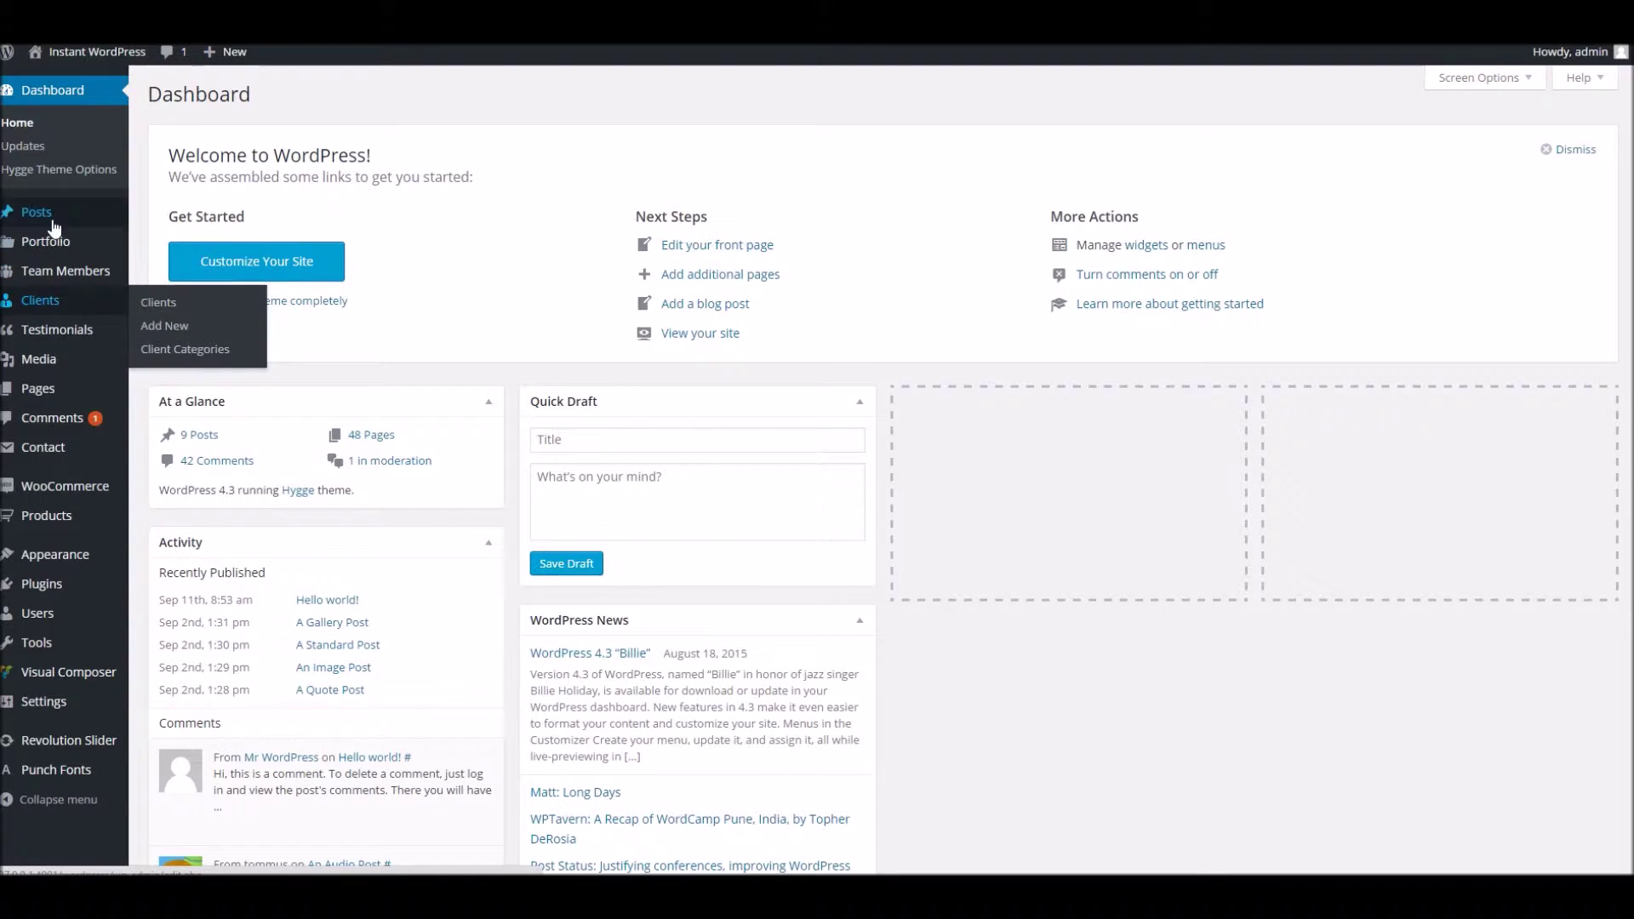
{"action": "mouse_move", "coordinate": [52, 223]}
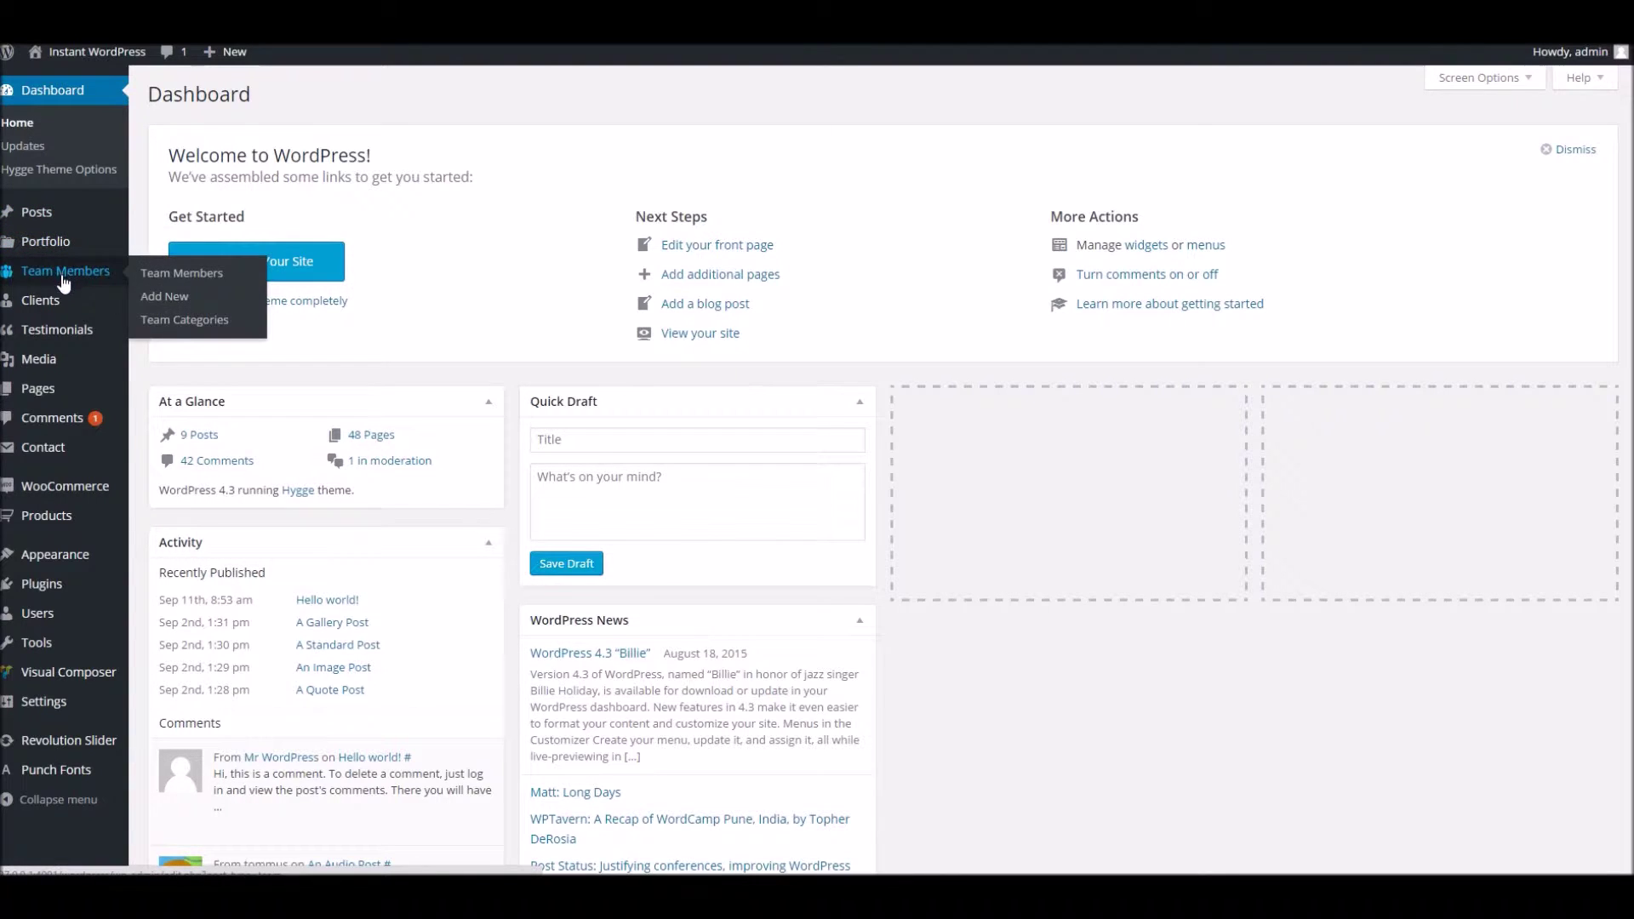
{"action": "mouse_move", "coordinate": [57, 362]}
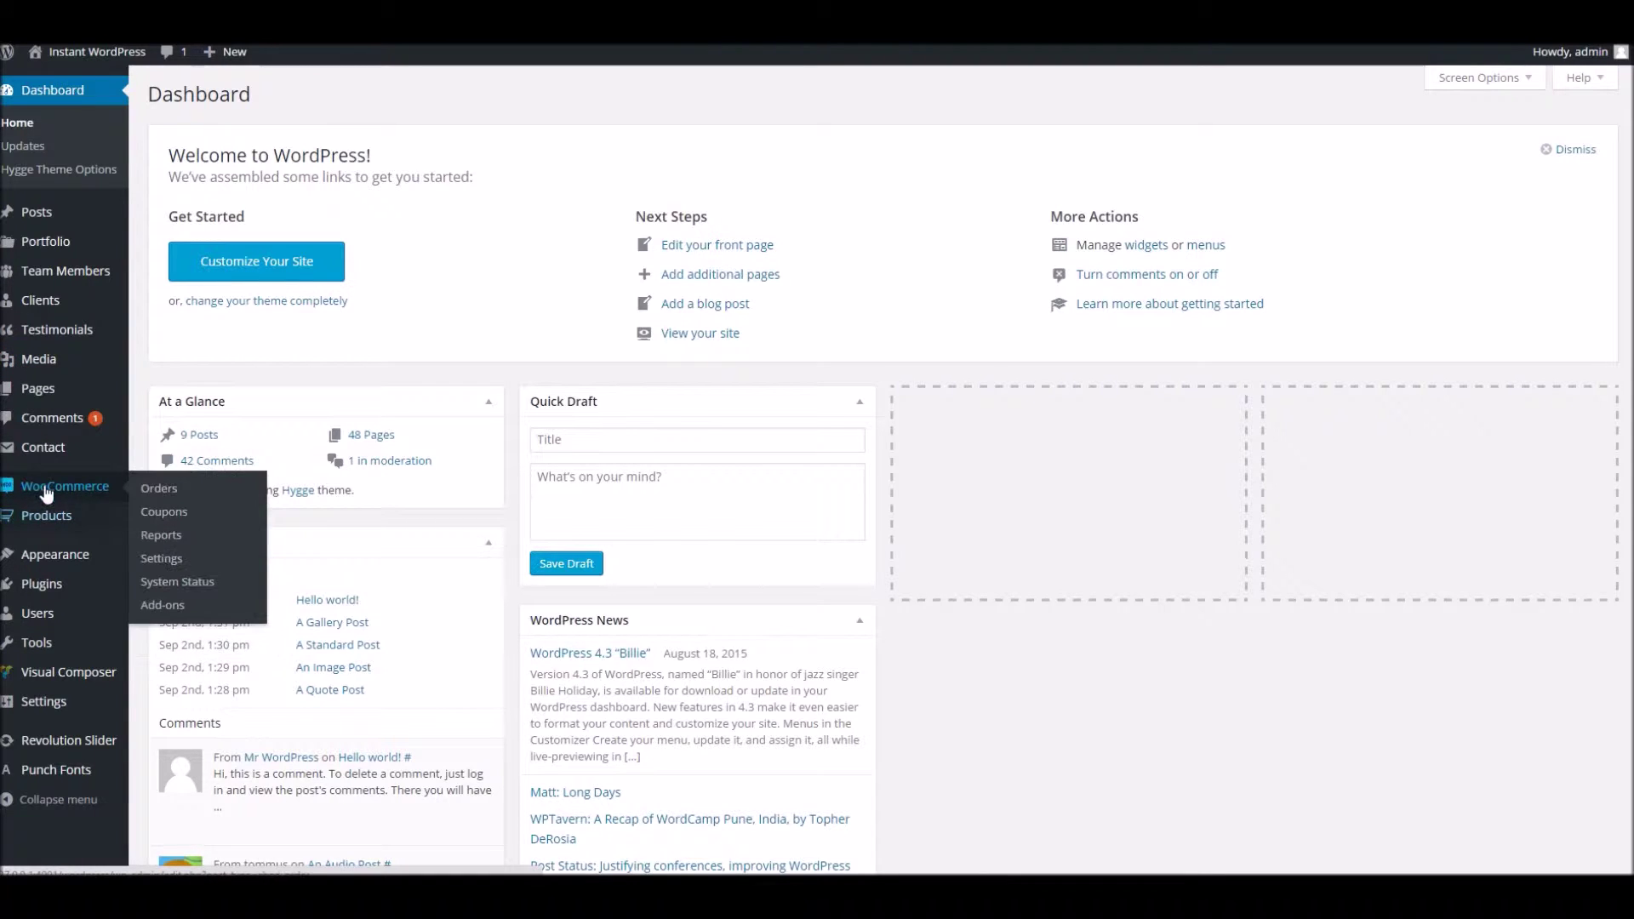
{"action": "mouse_move", "coordinate": [46, 521]}
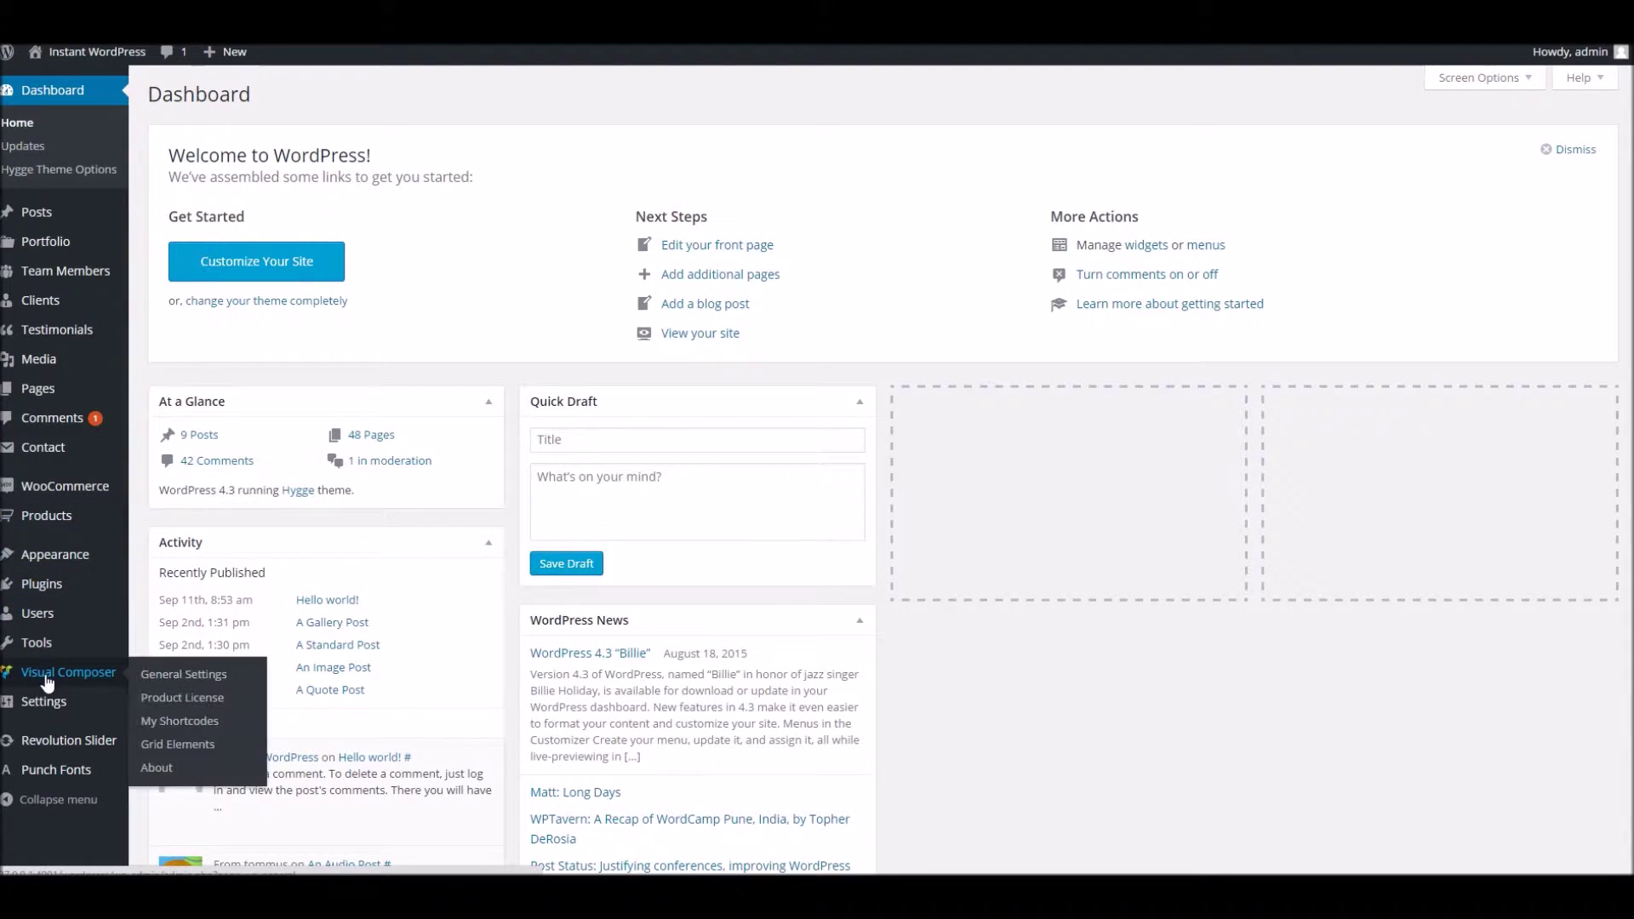
{"action": "mouse_move", "coordinate": [53, 681]}
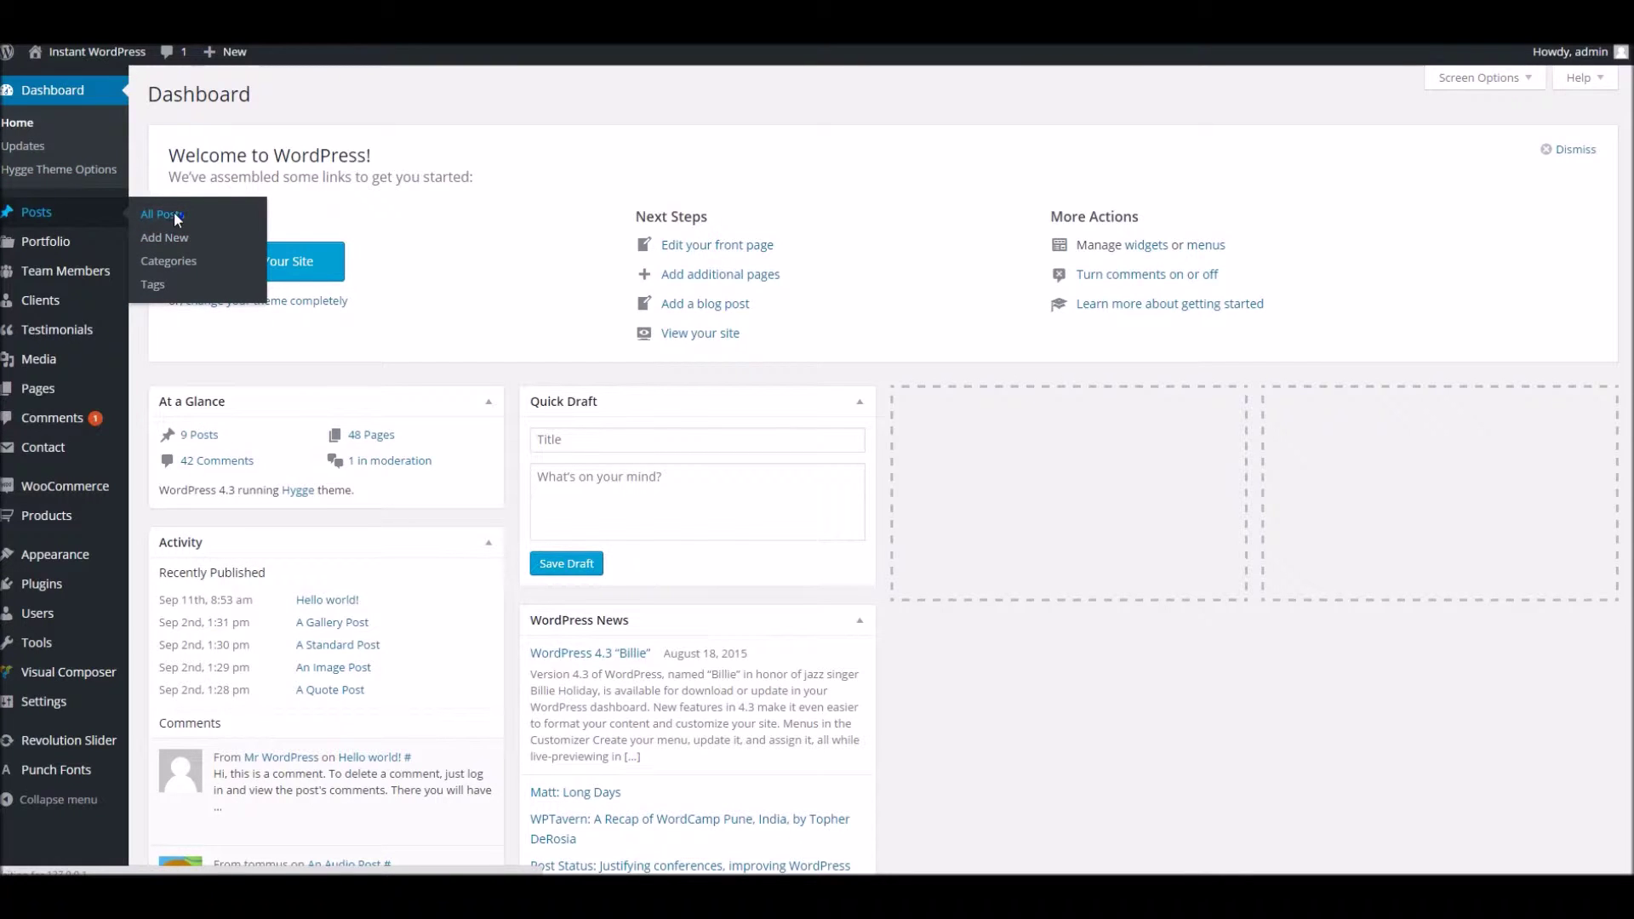
{"action": "left_click", "coordinate": [211, 211]}
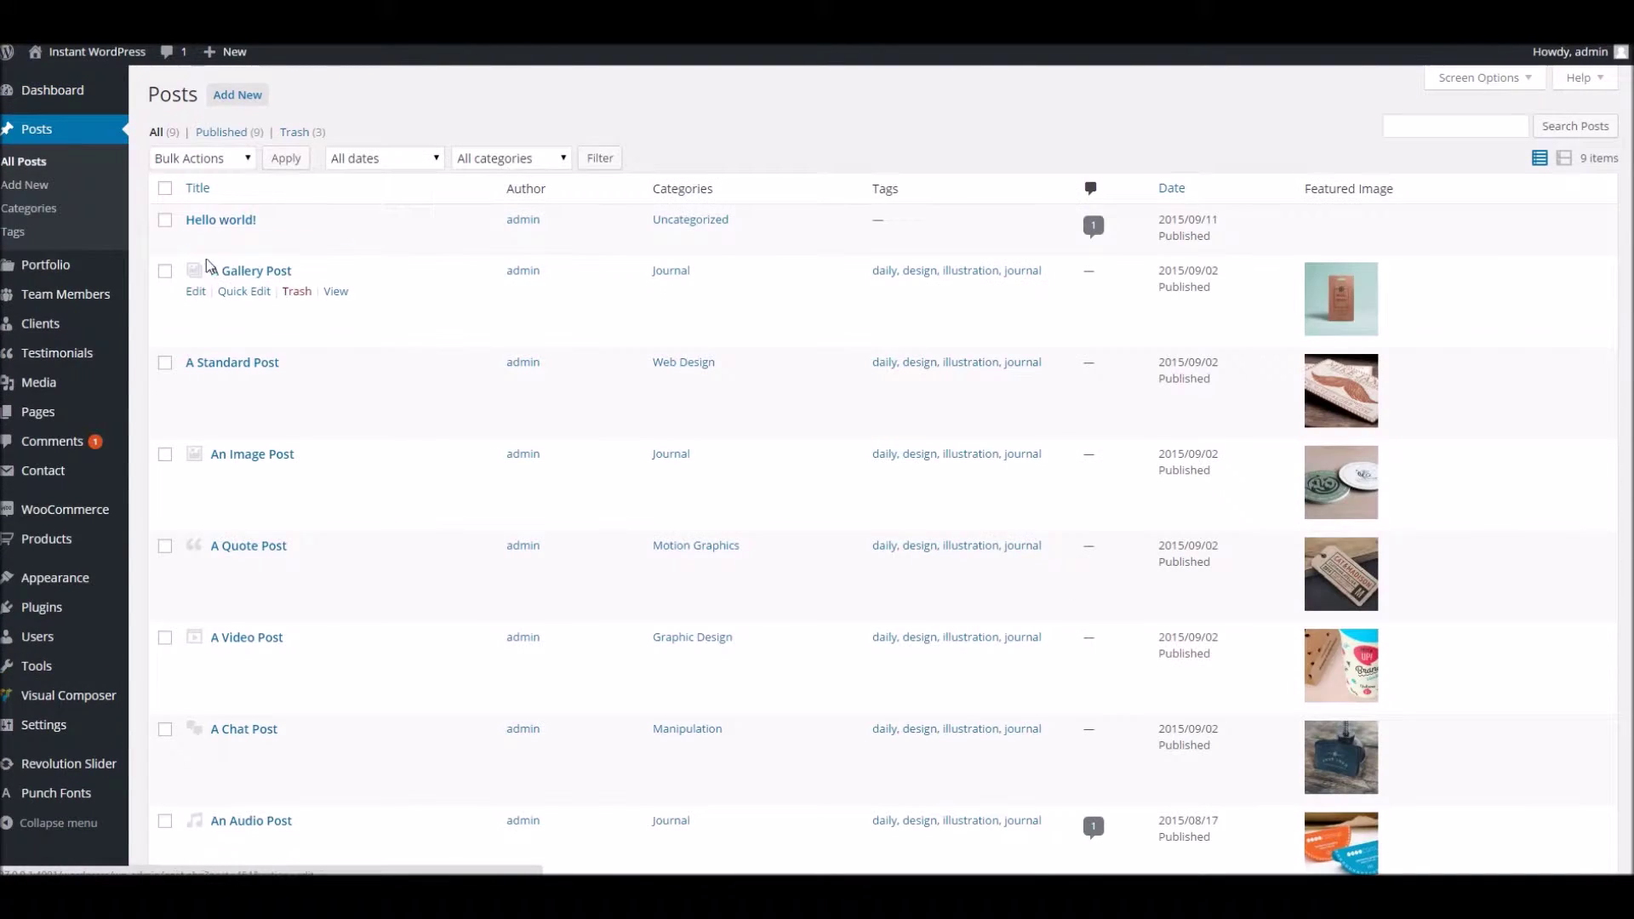
{"action": "left_click", "coordinate": [196, 292]}
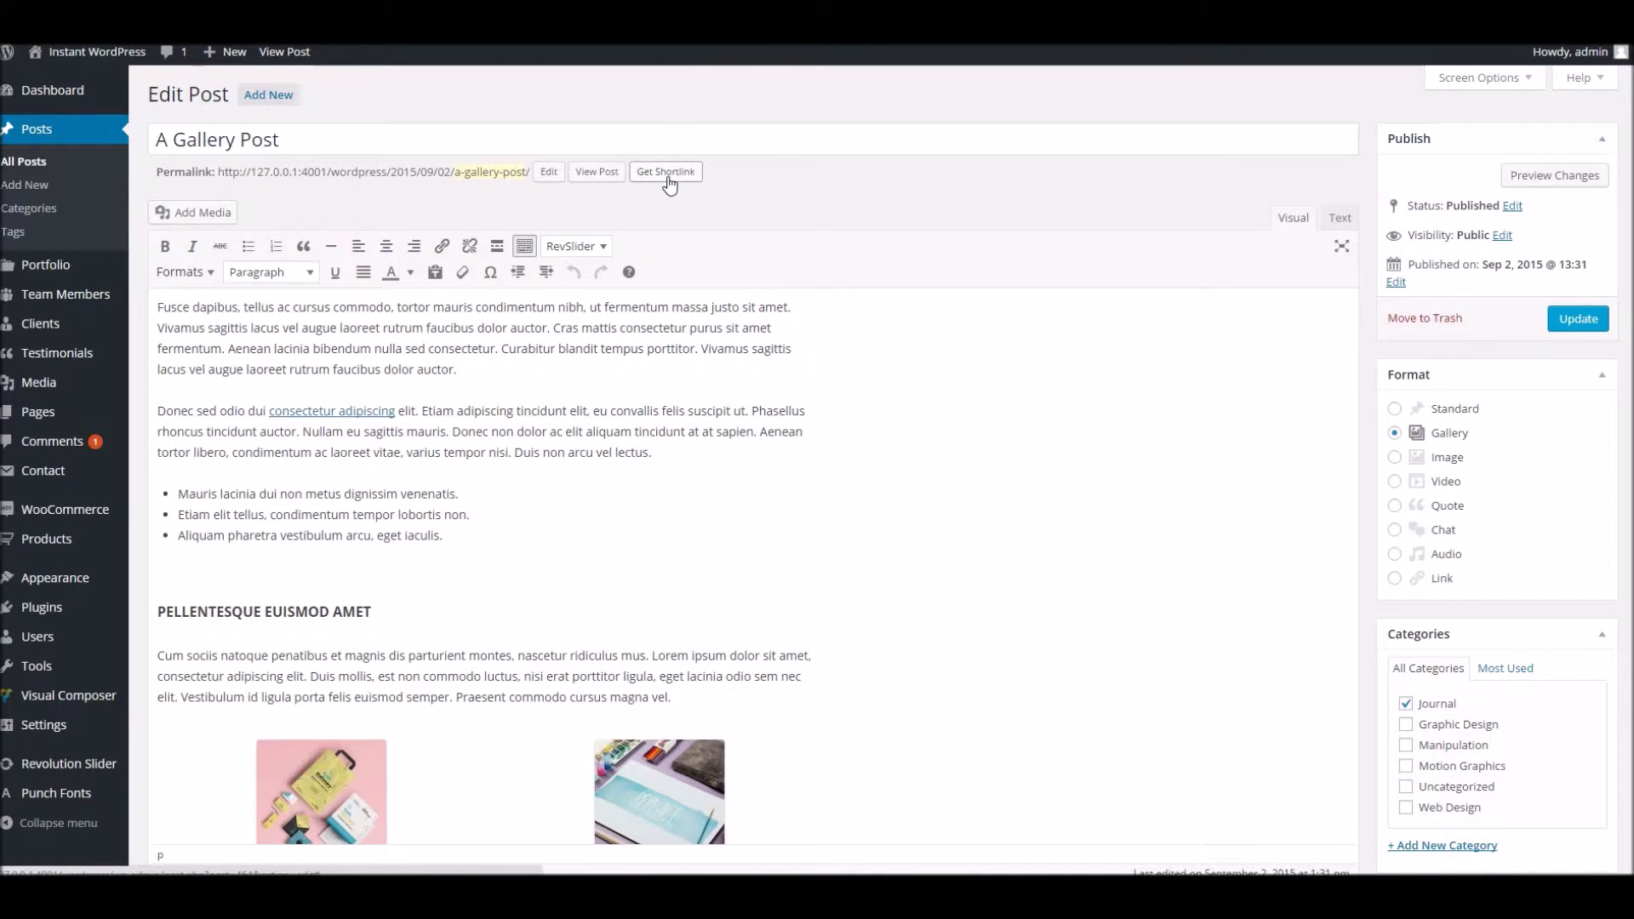
{"action": "scroll", "coordinate": [1401, 341], "scroll_direction": "down", "scroll_amount": 1}
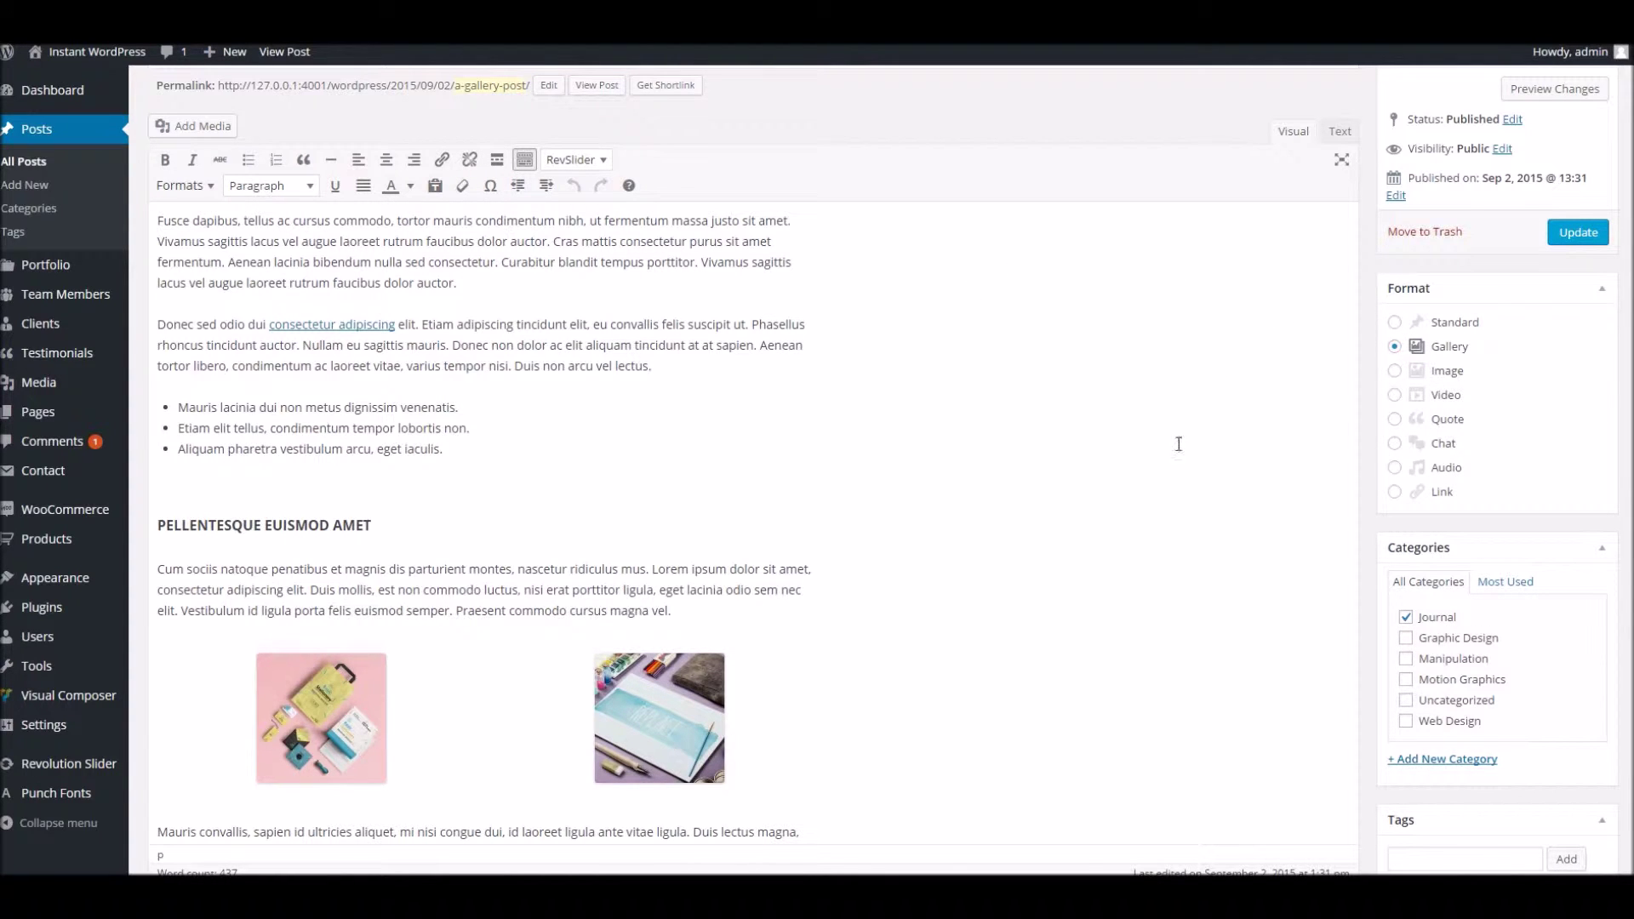
{"action": "scroll", "coordinate": [1557, 457], "scroll_direction": "down", "scroll_amount": 6}
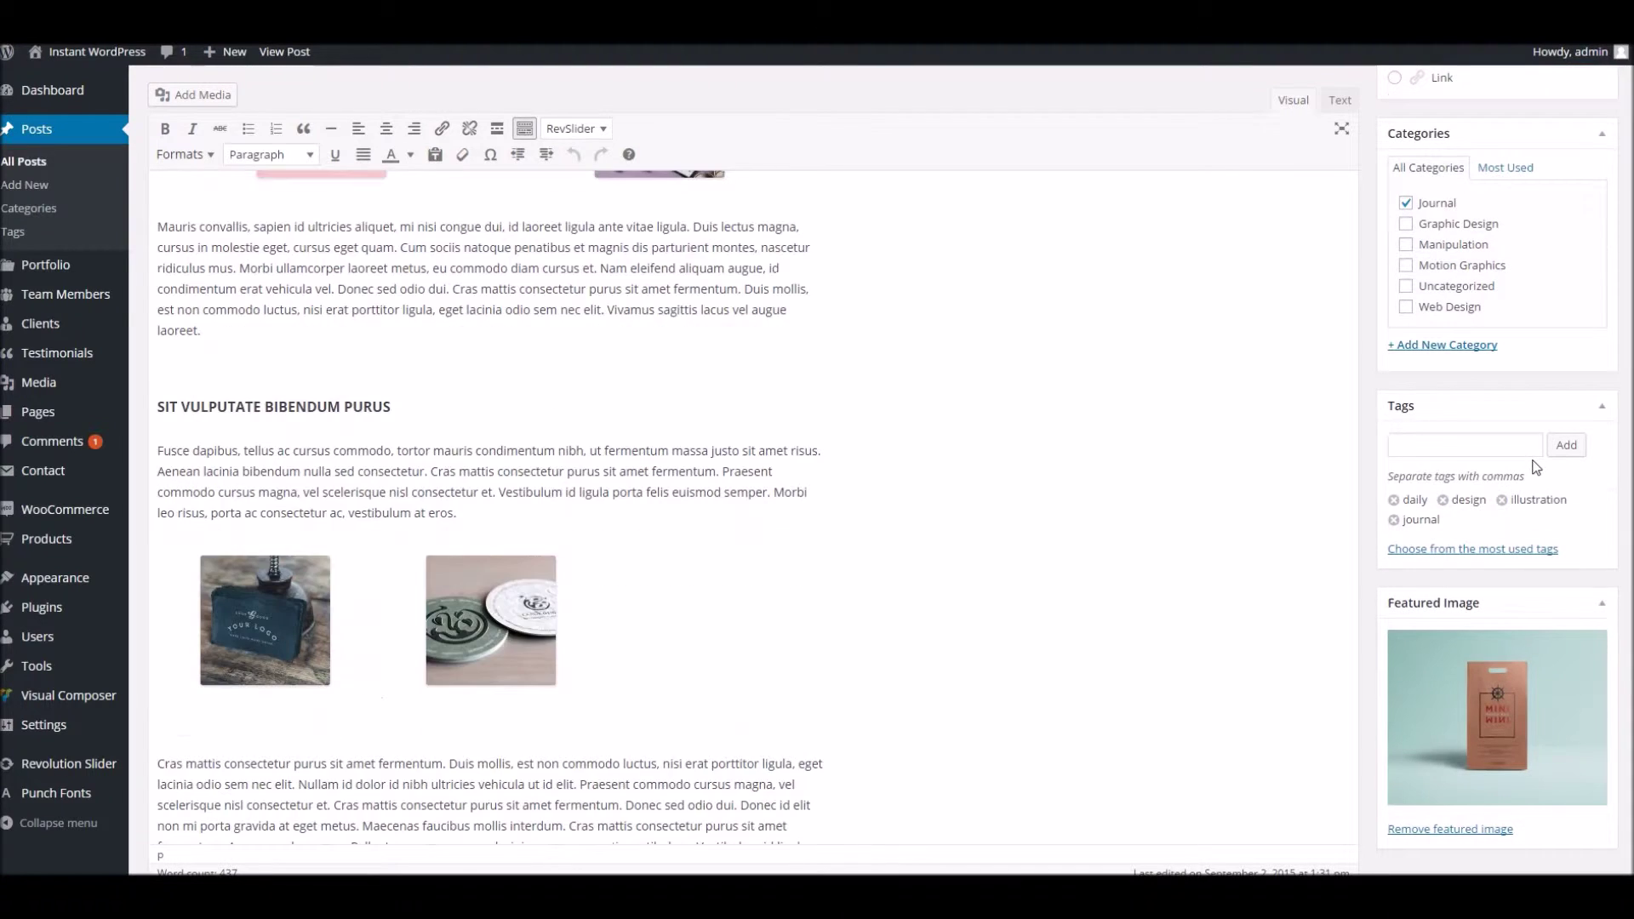
{"action": "scroll", "coordinate": [1172, 466], "scroll_direction": "down", "scroll_amount": 9}
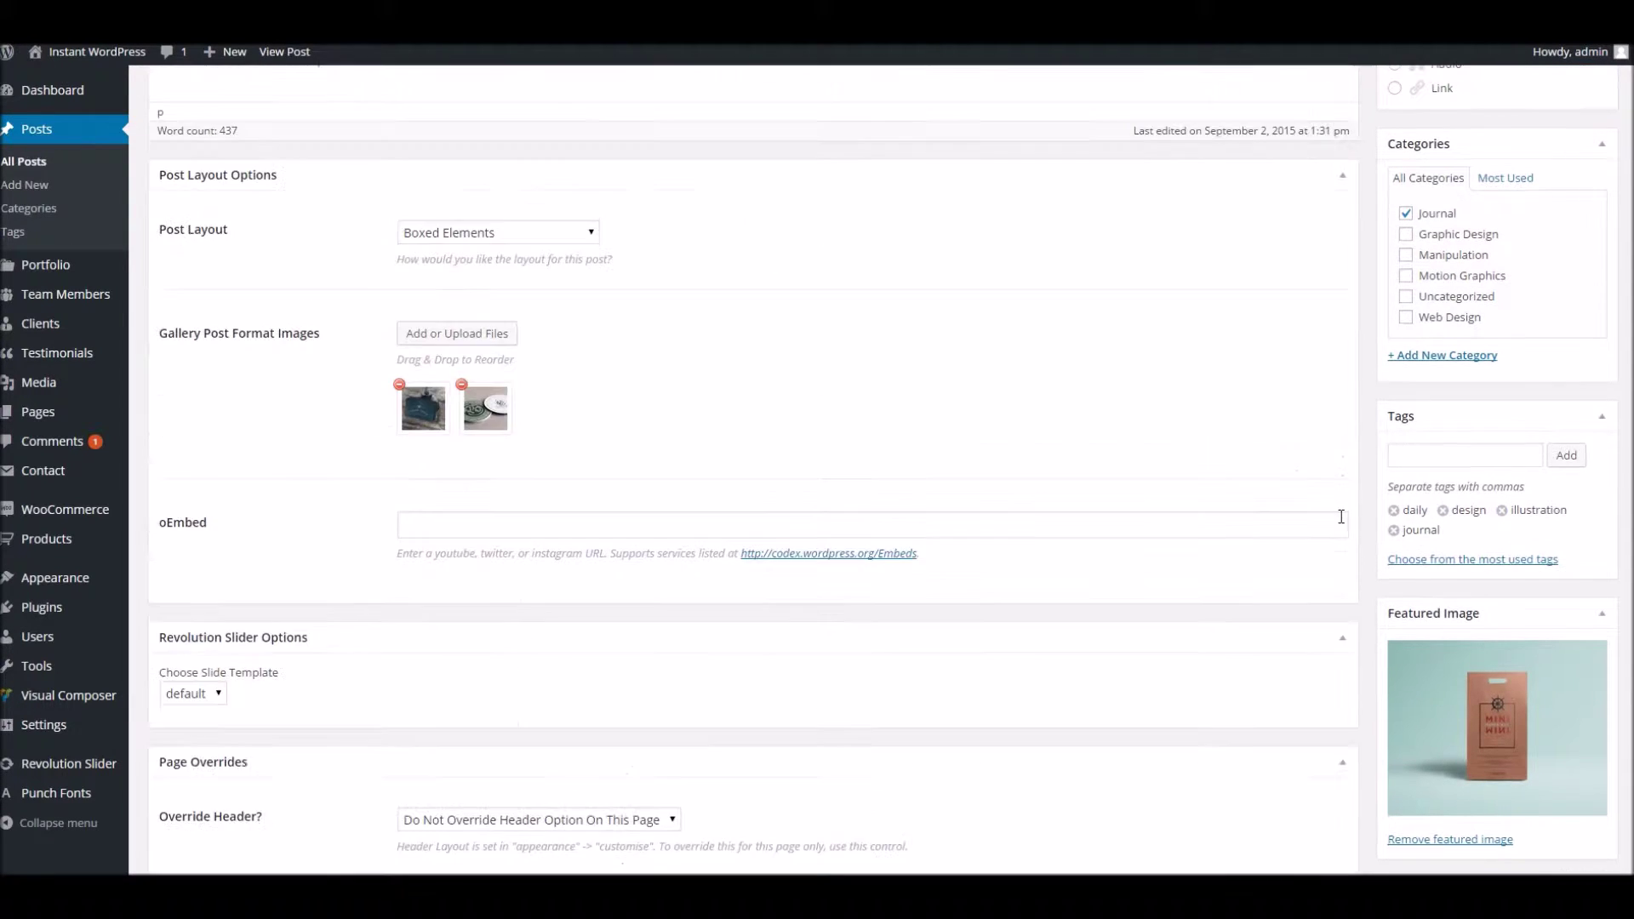
{"action": "scroll", "coordinate": [1131, 354], "scroll_direction": "up", "scroll_amount": 1}
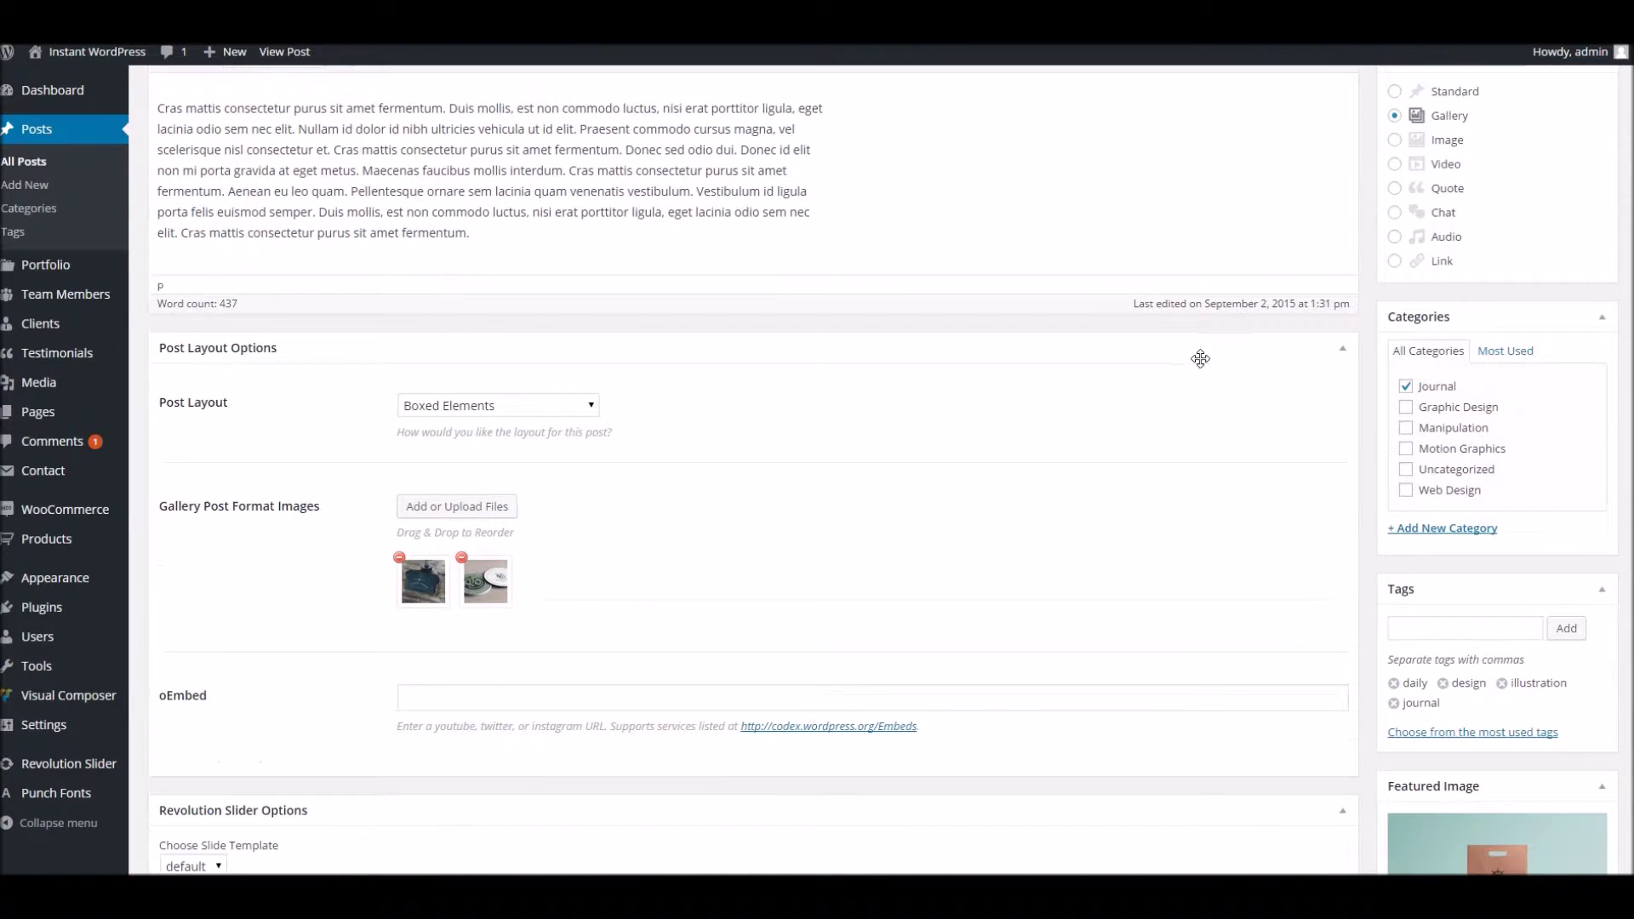
{"action": "left_click", "coordinate": [1394, 116]}
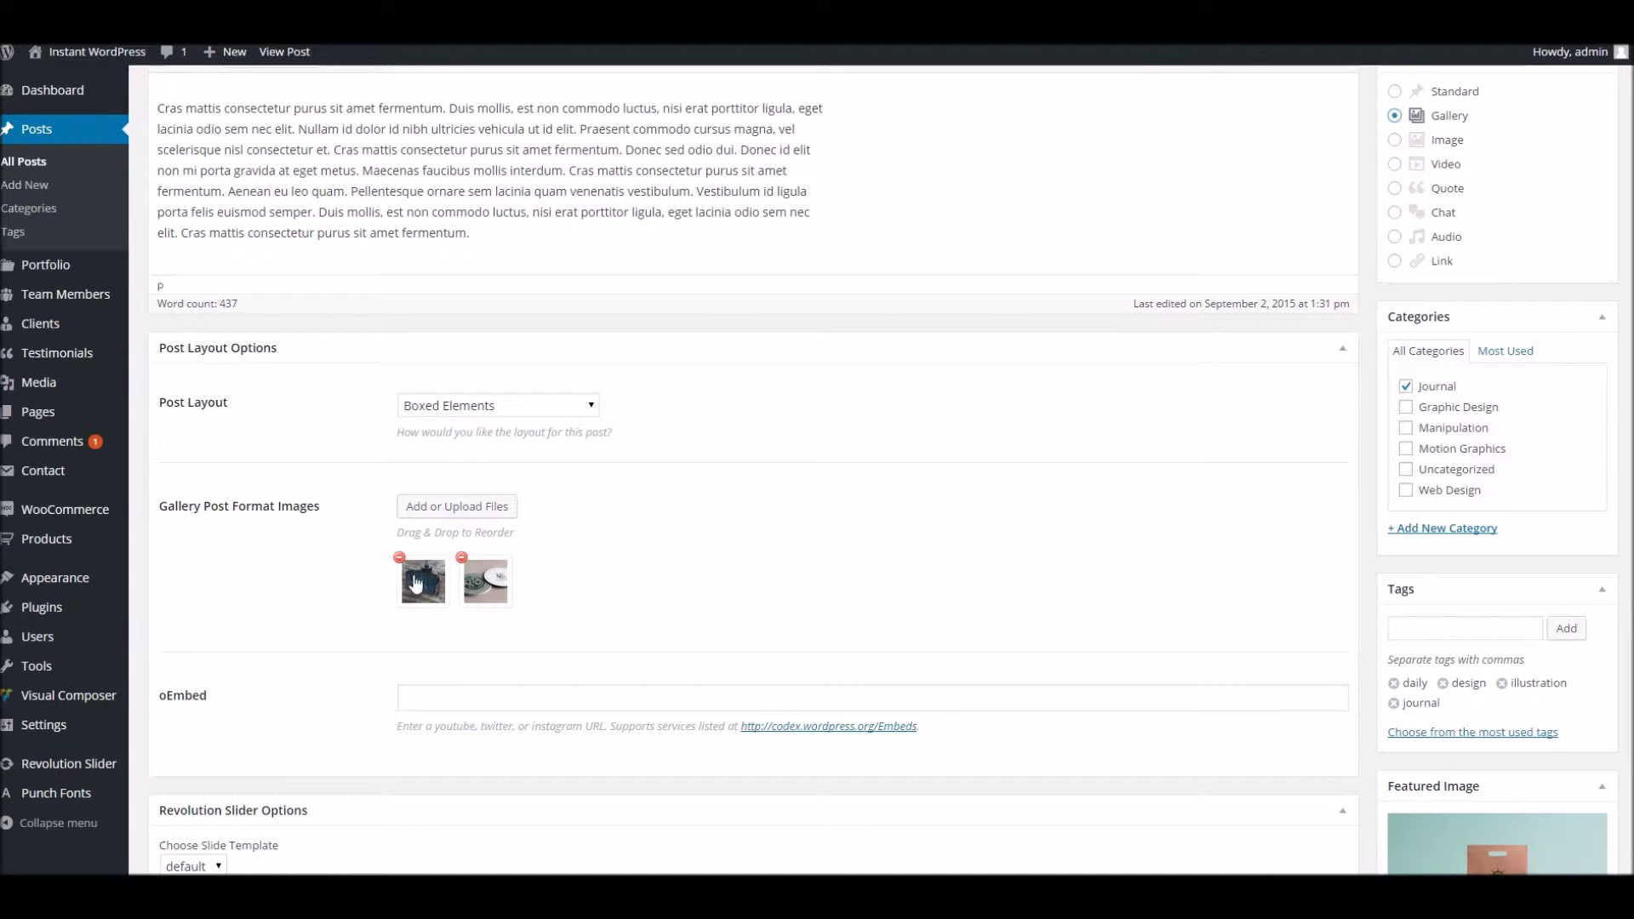
{"action": "scroll", "coordinate": [909, 519], "scroll_direction": "up", "scroll_amount": 4}
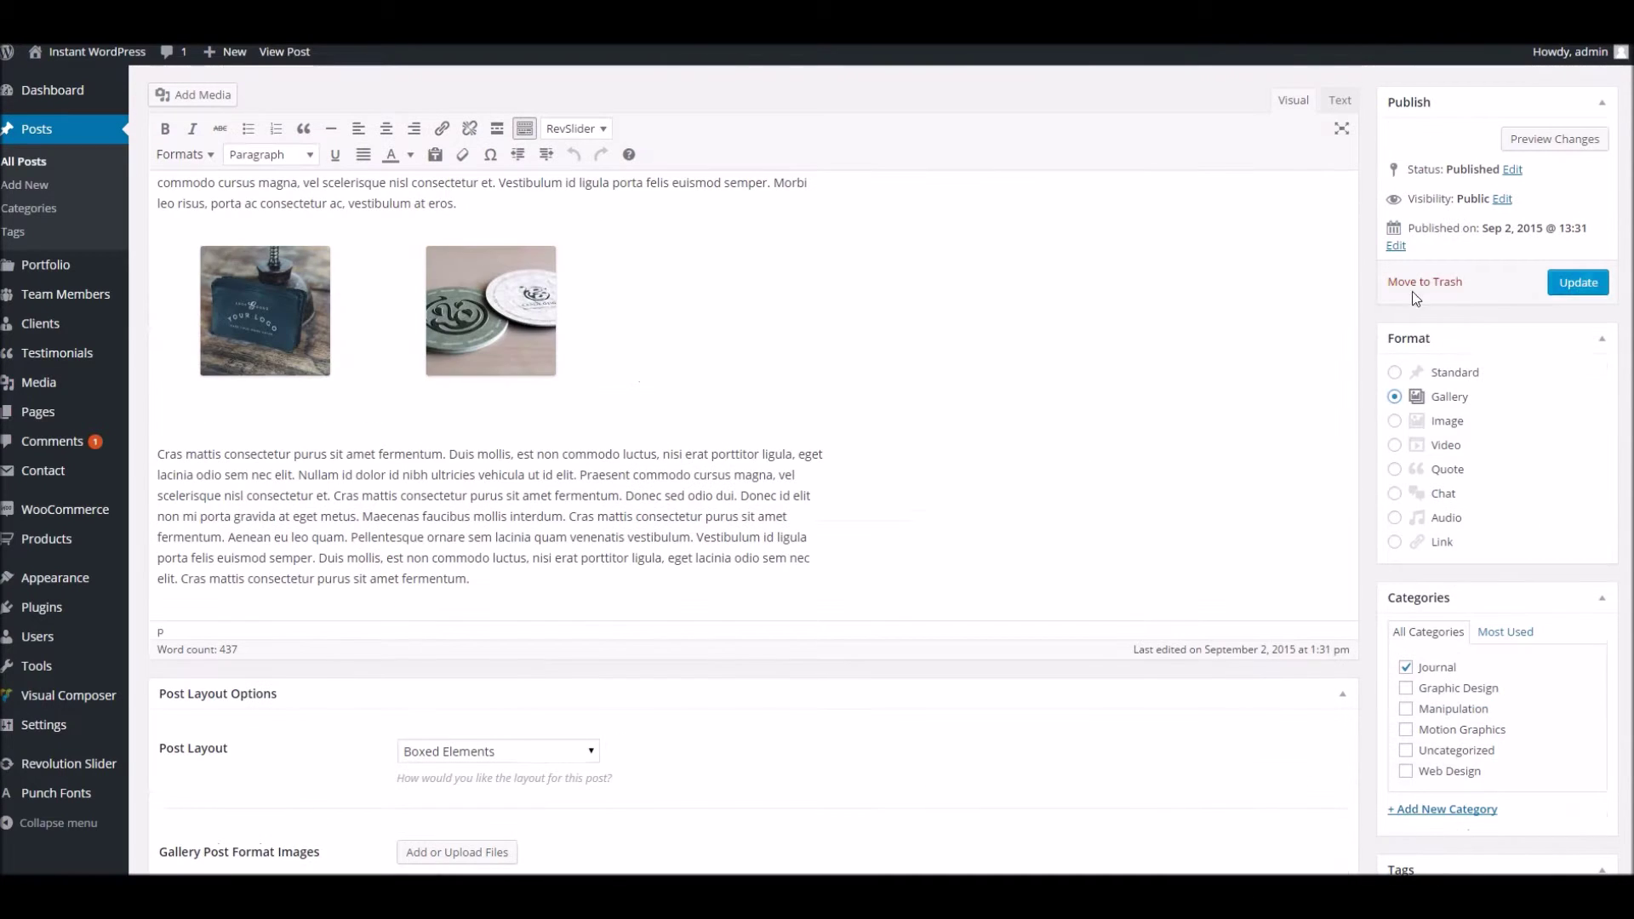
{"action": "scroll", "coordinate": [599, 161], "scroll_direction": "up", "scroll_amount": 3}
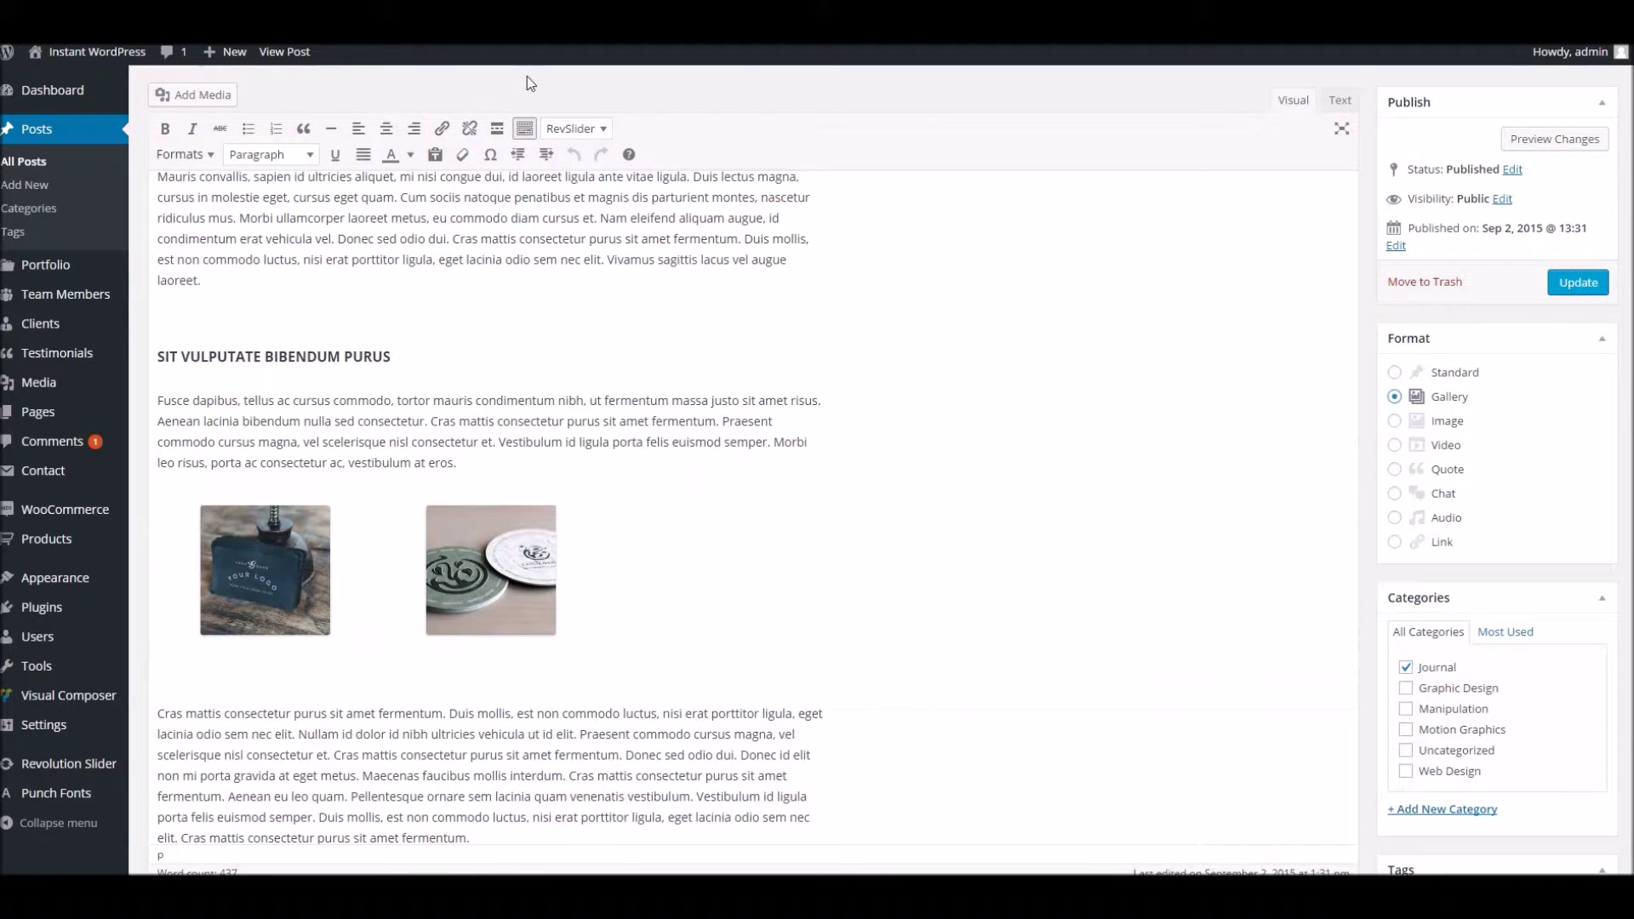
{"action": "scroll", "coordinate": [524, 94], "scroll_direction": "up", "scroll_amount": 10}
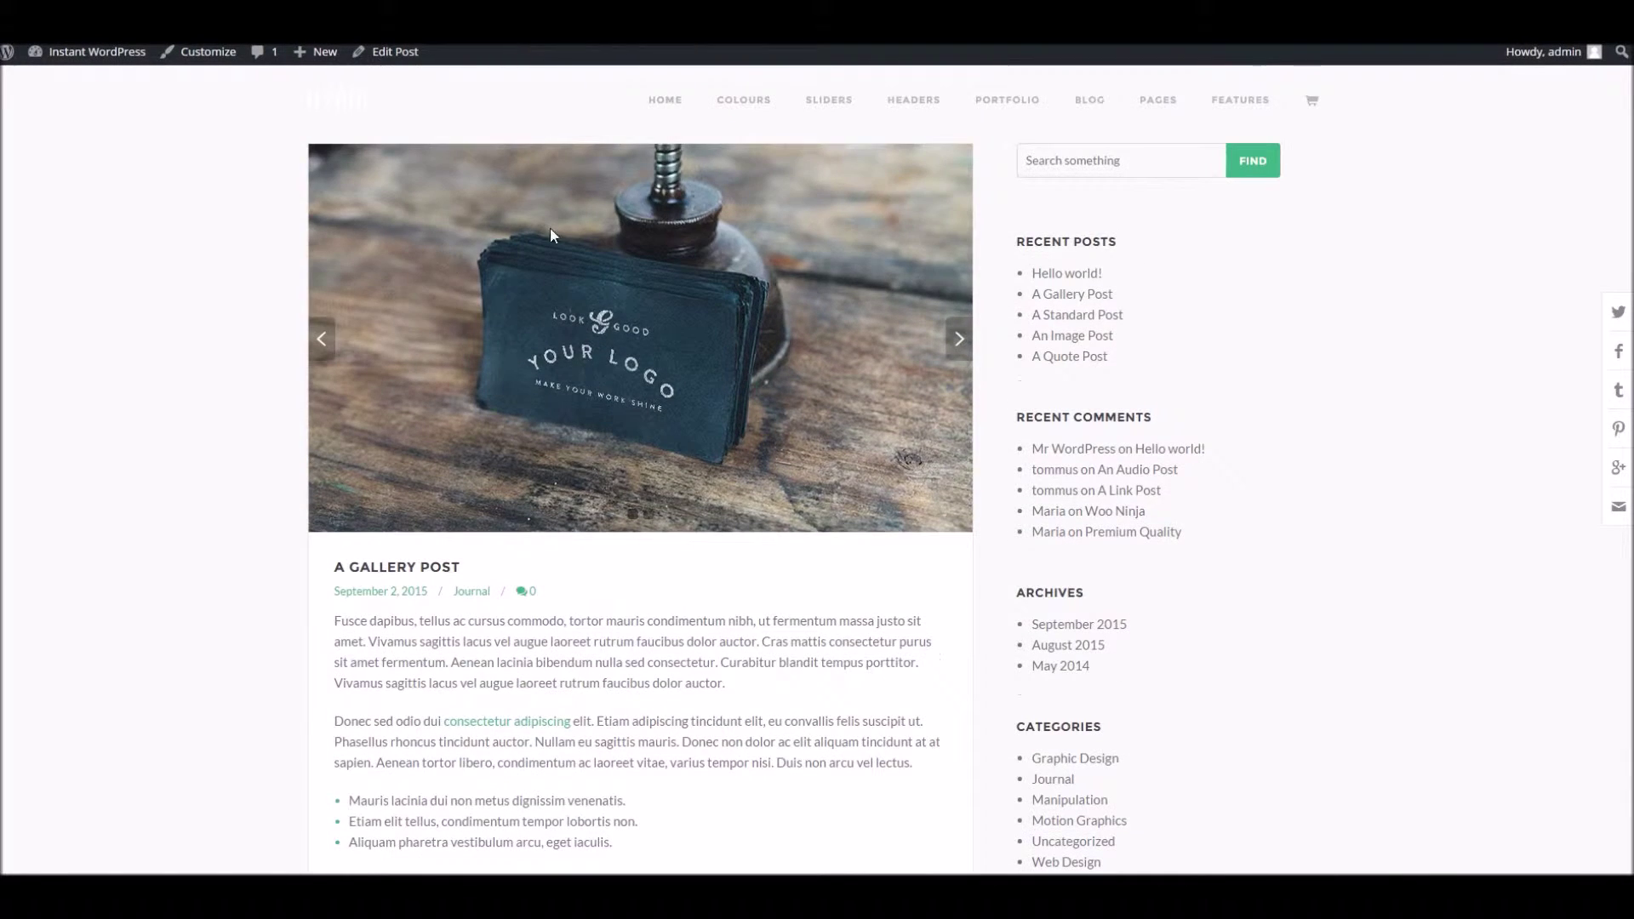
Step: Flip through the live post's gallery slider, then review A Gallery Post's Post Layout choices
{"action": "left_click", "coordinate": [959, 339]}
{"action": "left_click", "coordinate": [959, 339]}
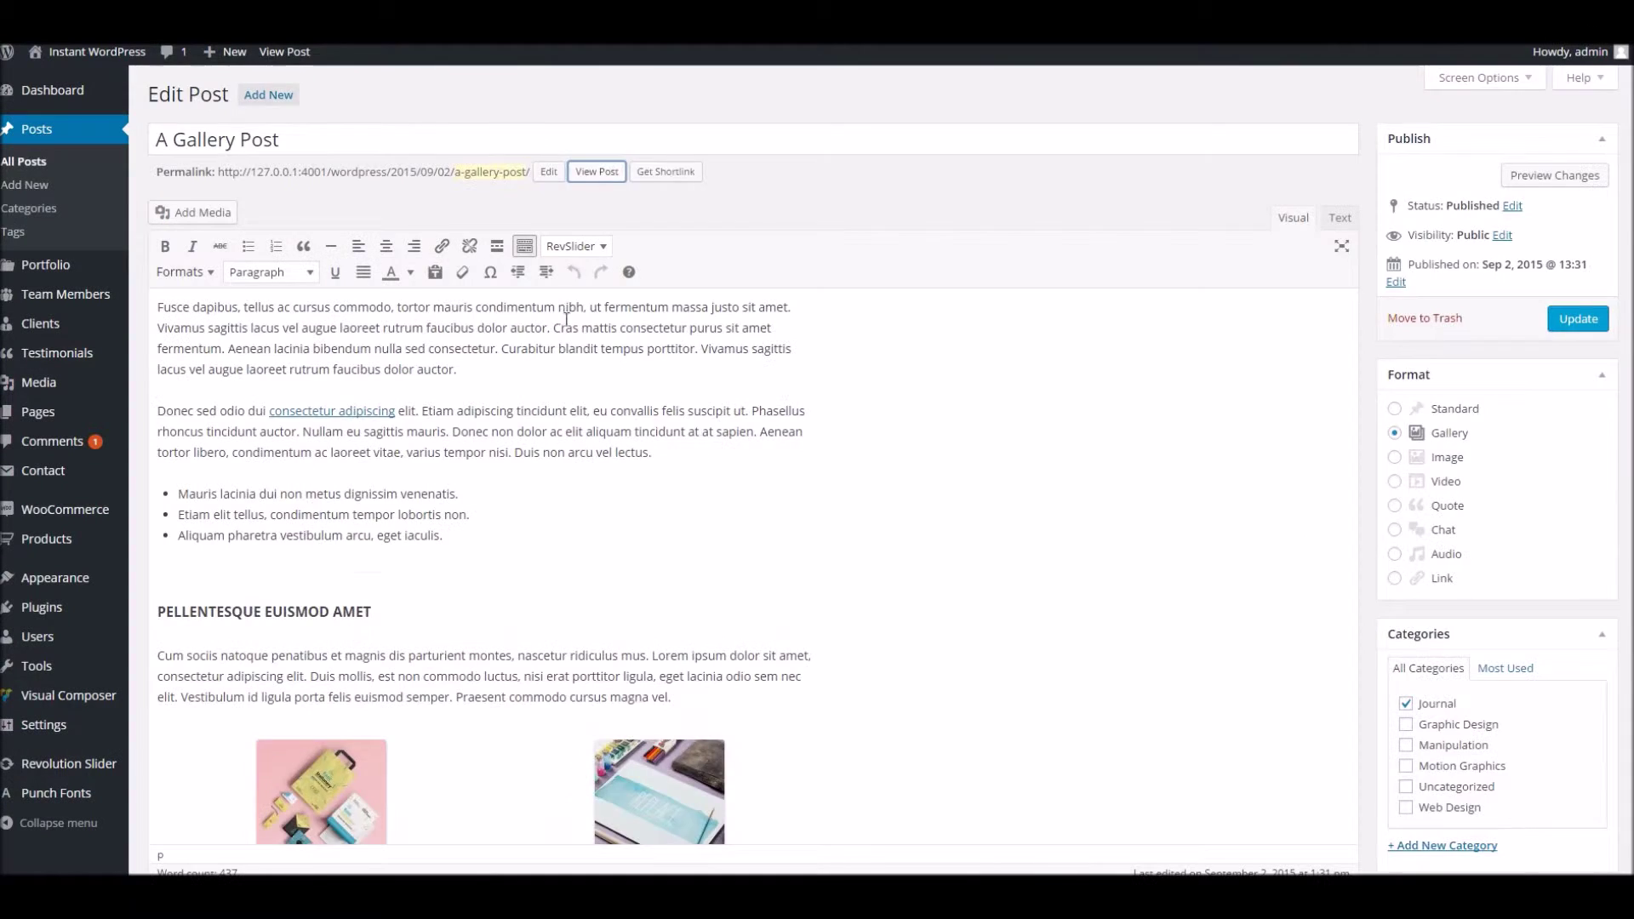
{"action": "scroll", "coordinate": [566, 255], "scroll_direction": "down", "scroll_amount": 15}
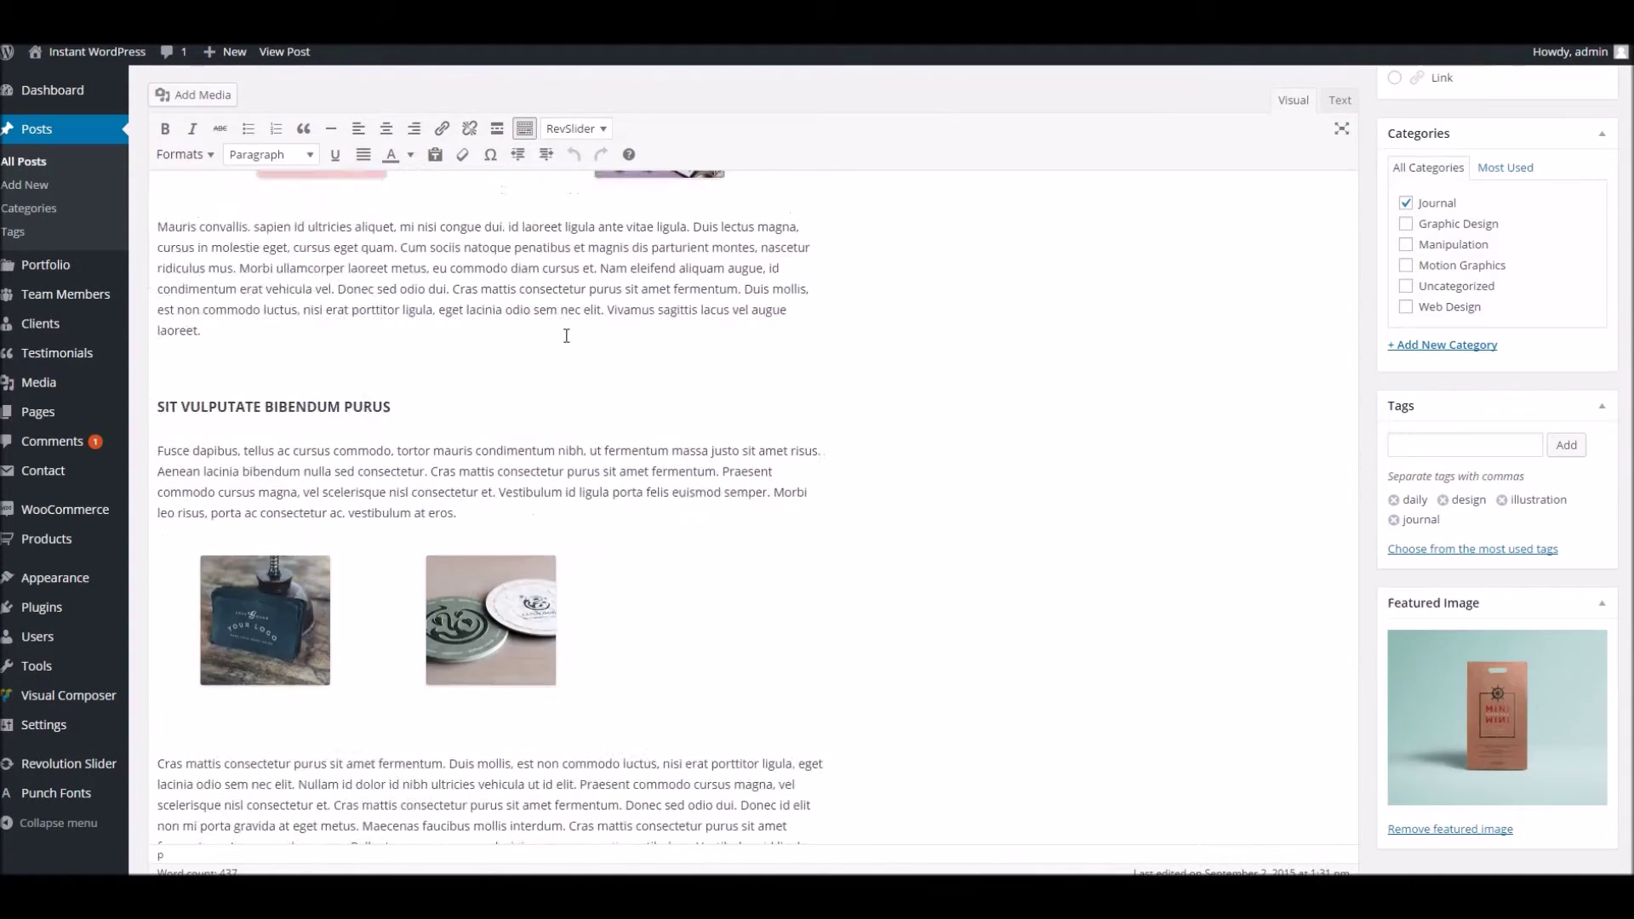
{"action": "scroll", "coordinate": [1196, 389], "scroll_direction": "up", "scroll_amount": 2}
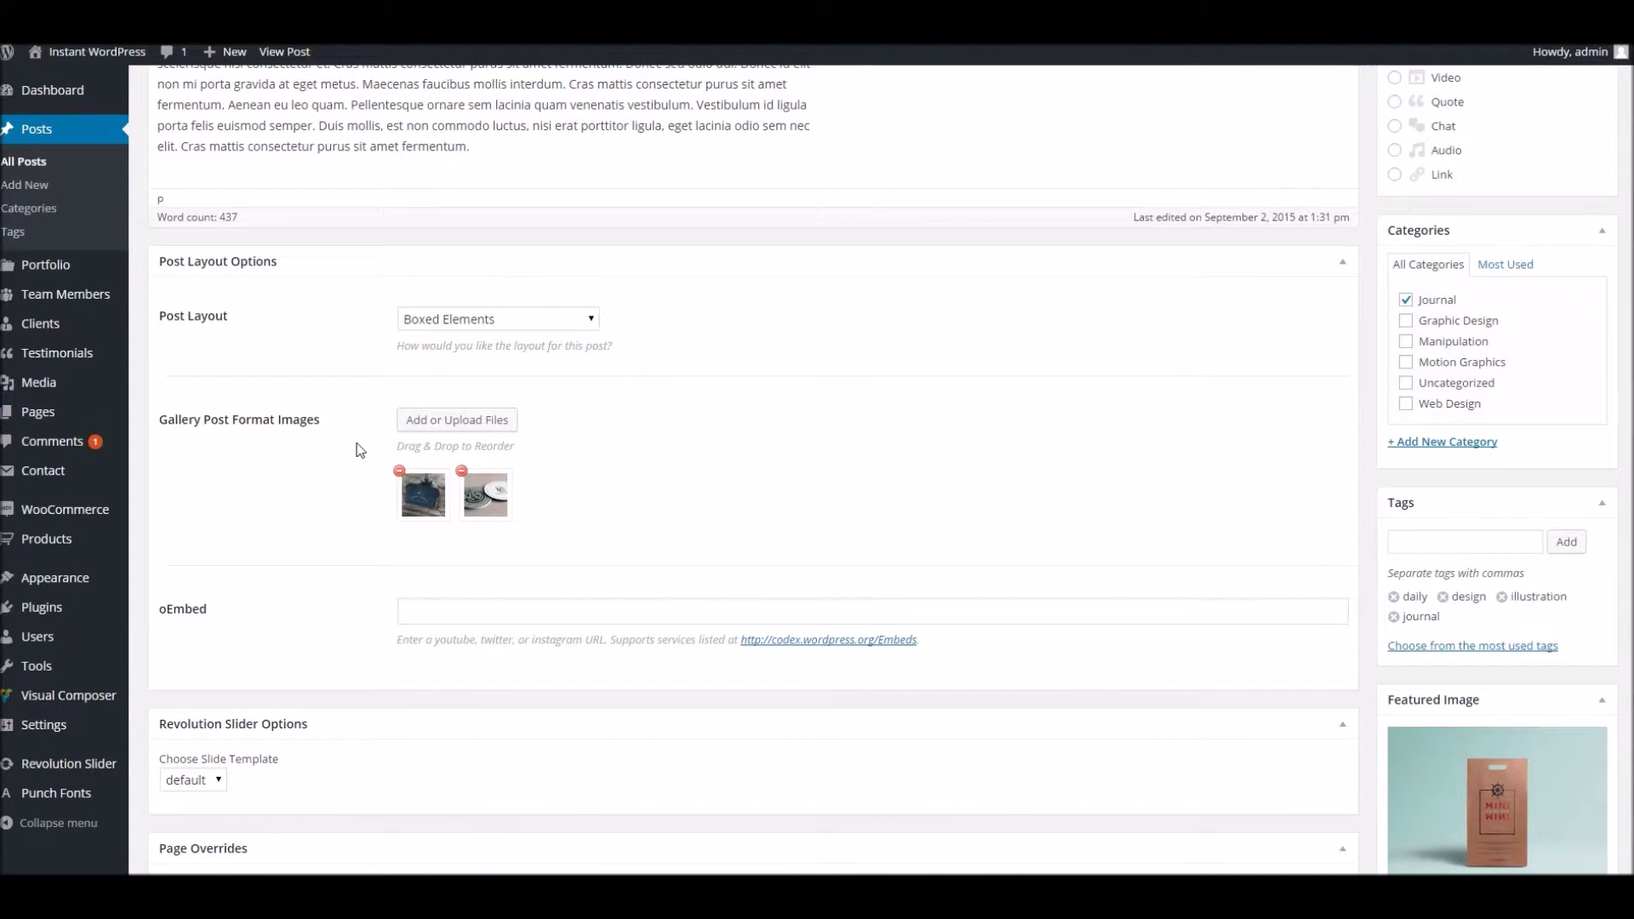
{"action": "left_click", "coordinate": [473, 320]}
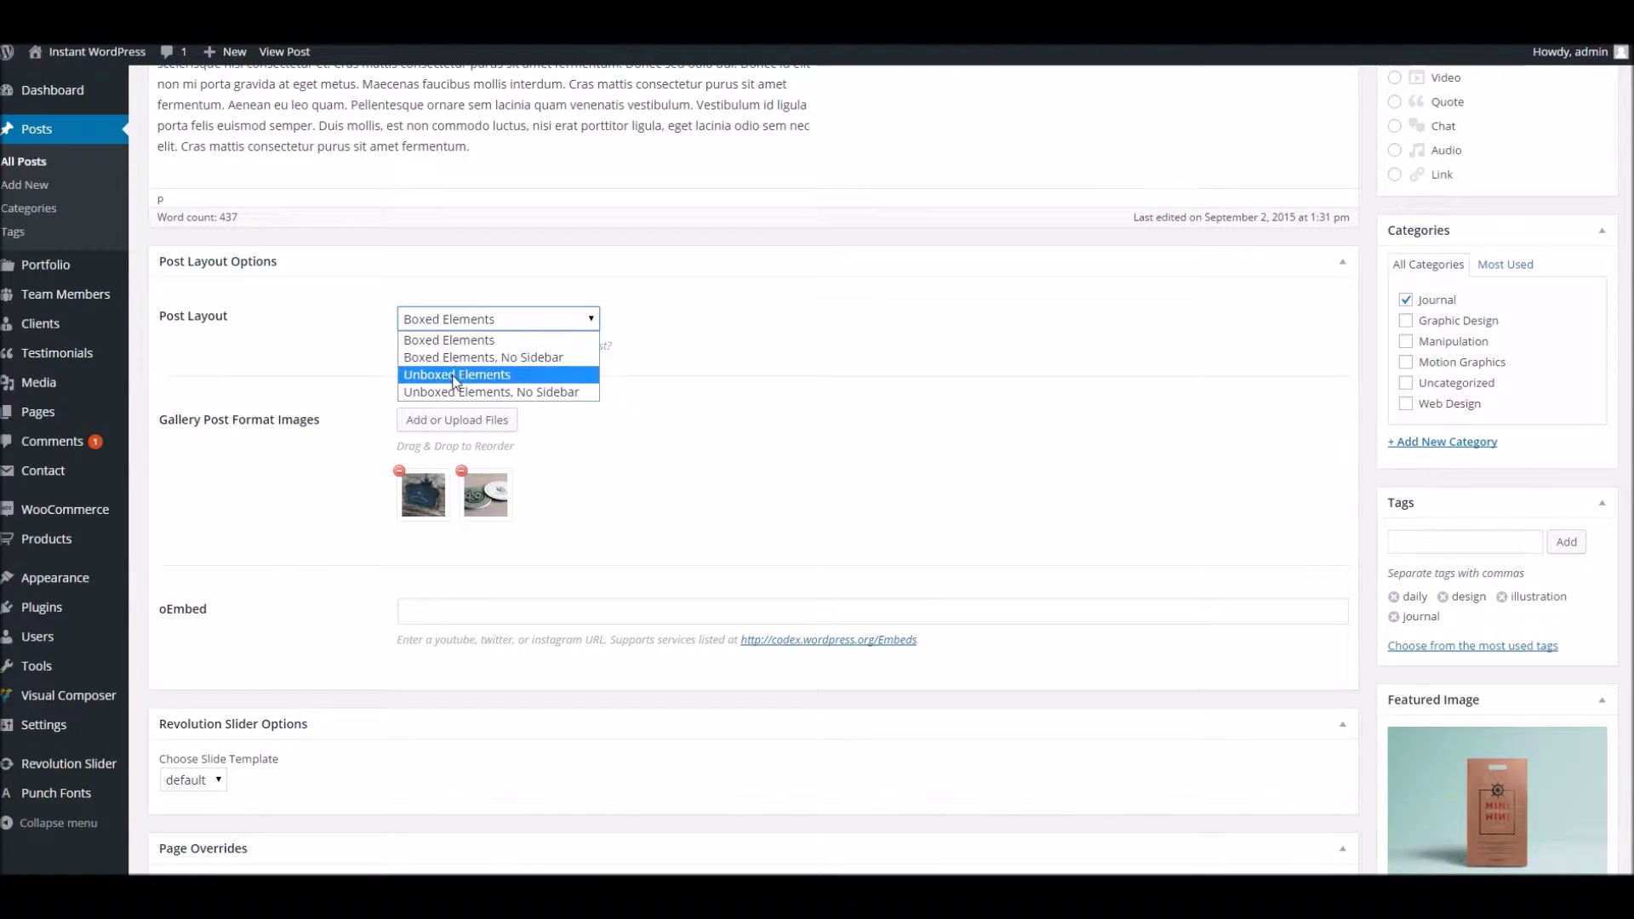
{"action": "left_click", "coordinate": [493, 610]}
{"action": "scroll", "coordinate": [379, 605], "scroll_direction": "down", "scroll_amount": 1}
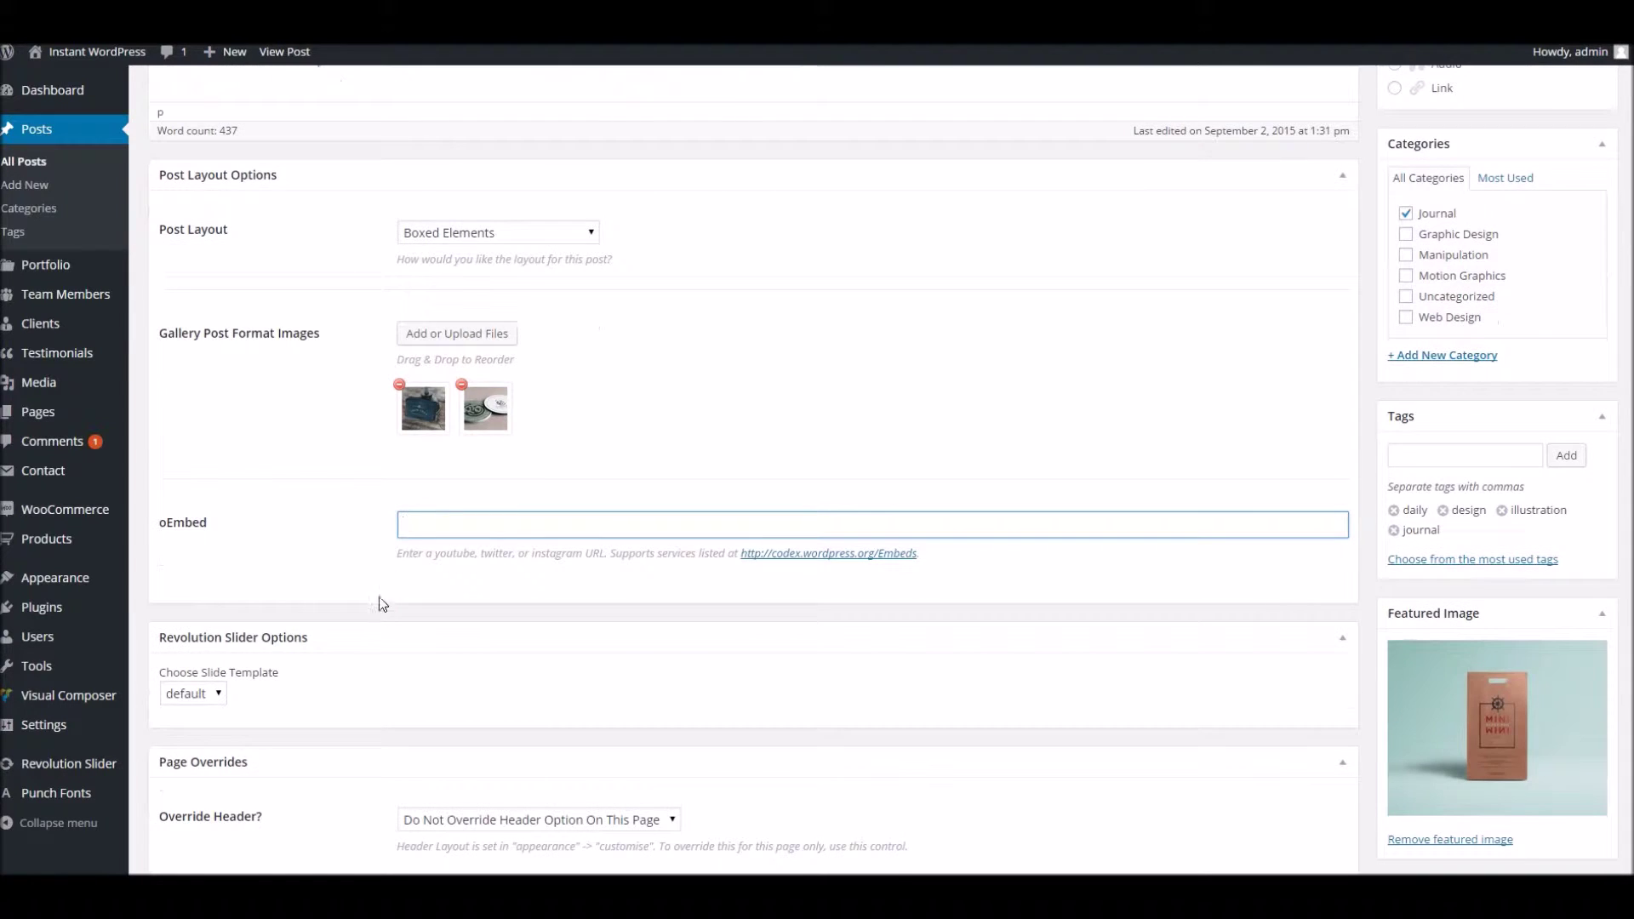
{"action": "scroll", "coordinate": [533, 621], "scroll_direction": "down", "scroll_amount": 1}
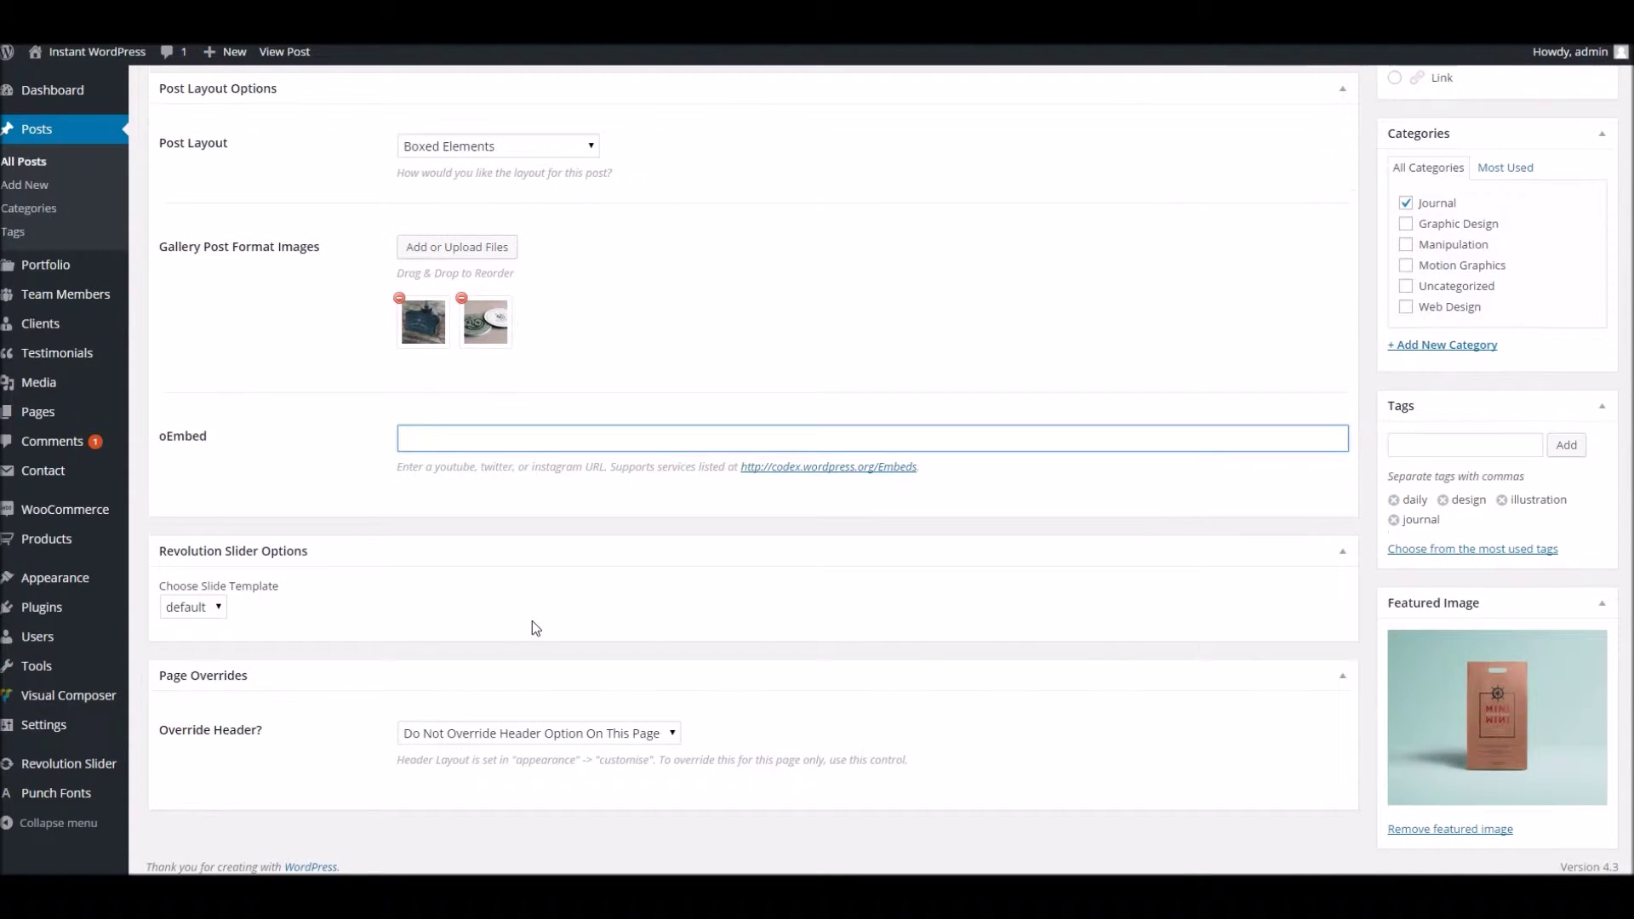
{"action": "left_click", "coordinate": [452, 737]}
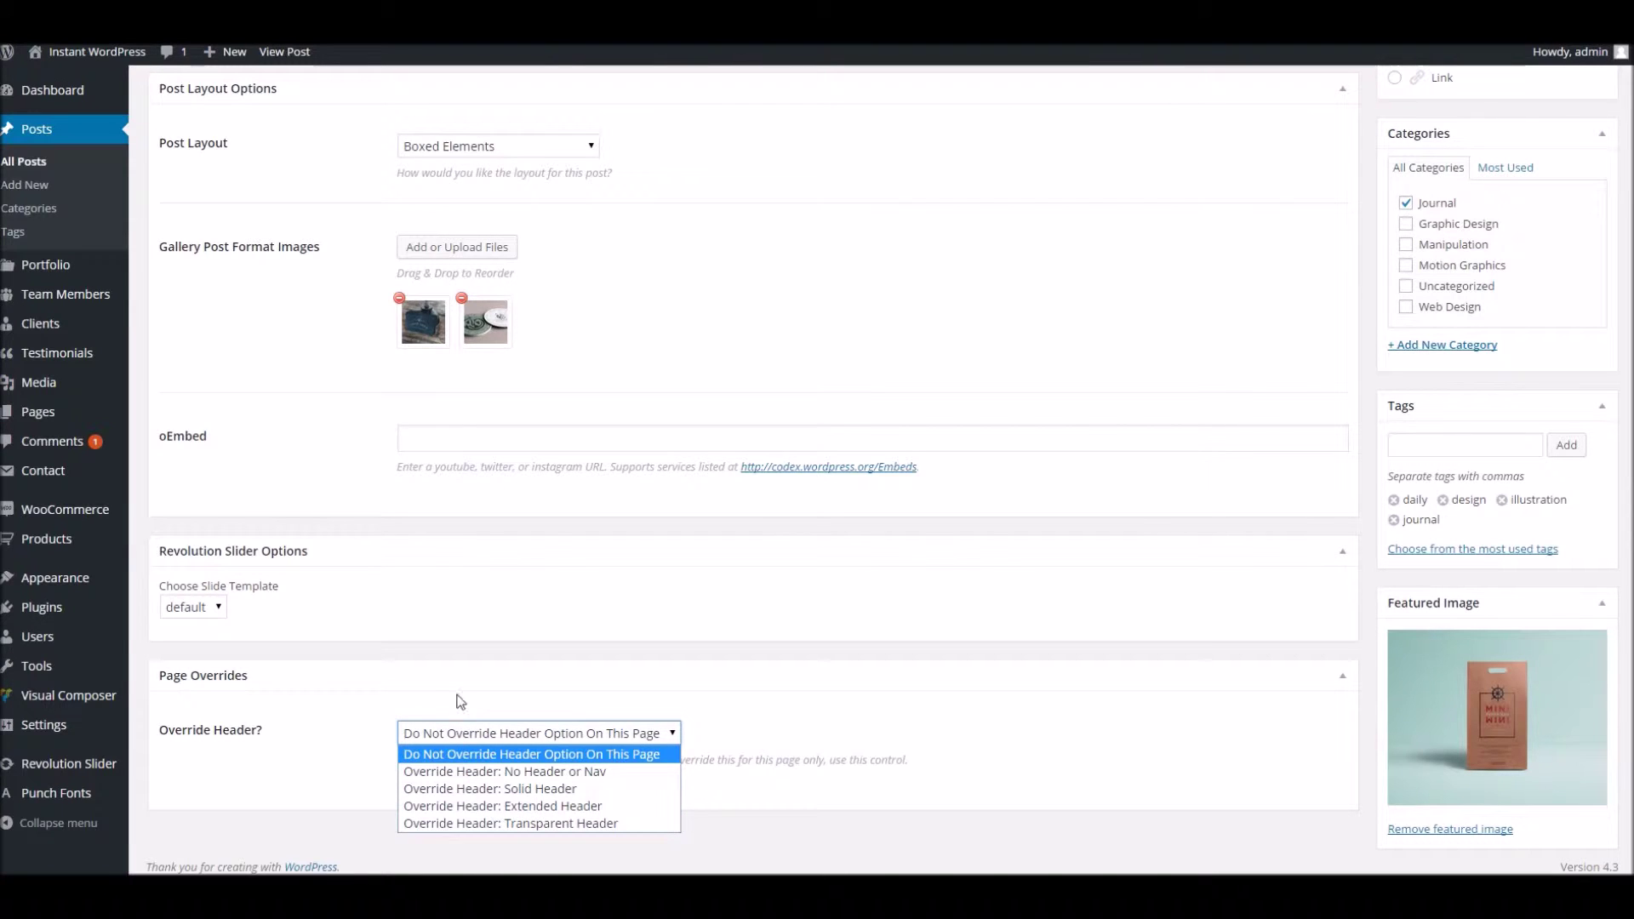
{"action": "left_click", "coordinate": [440, 700]}
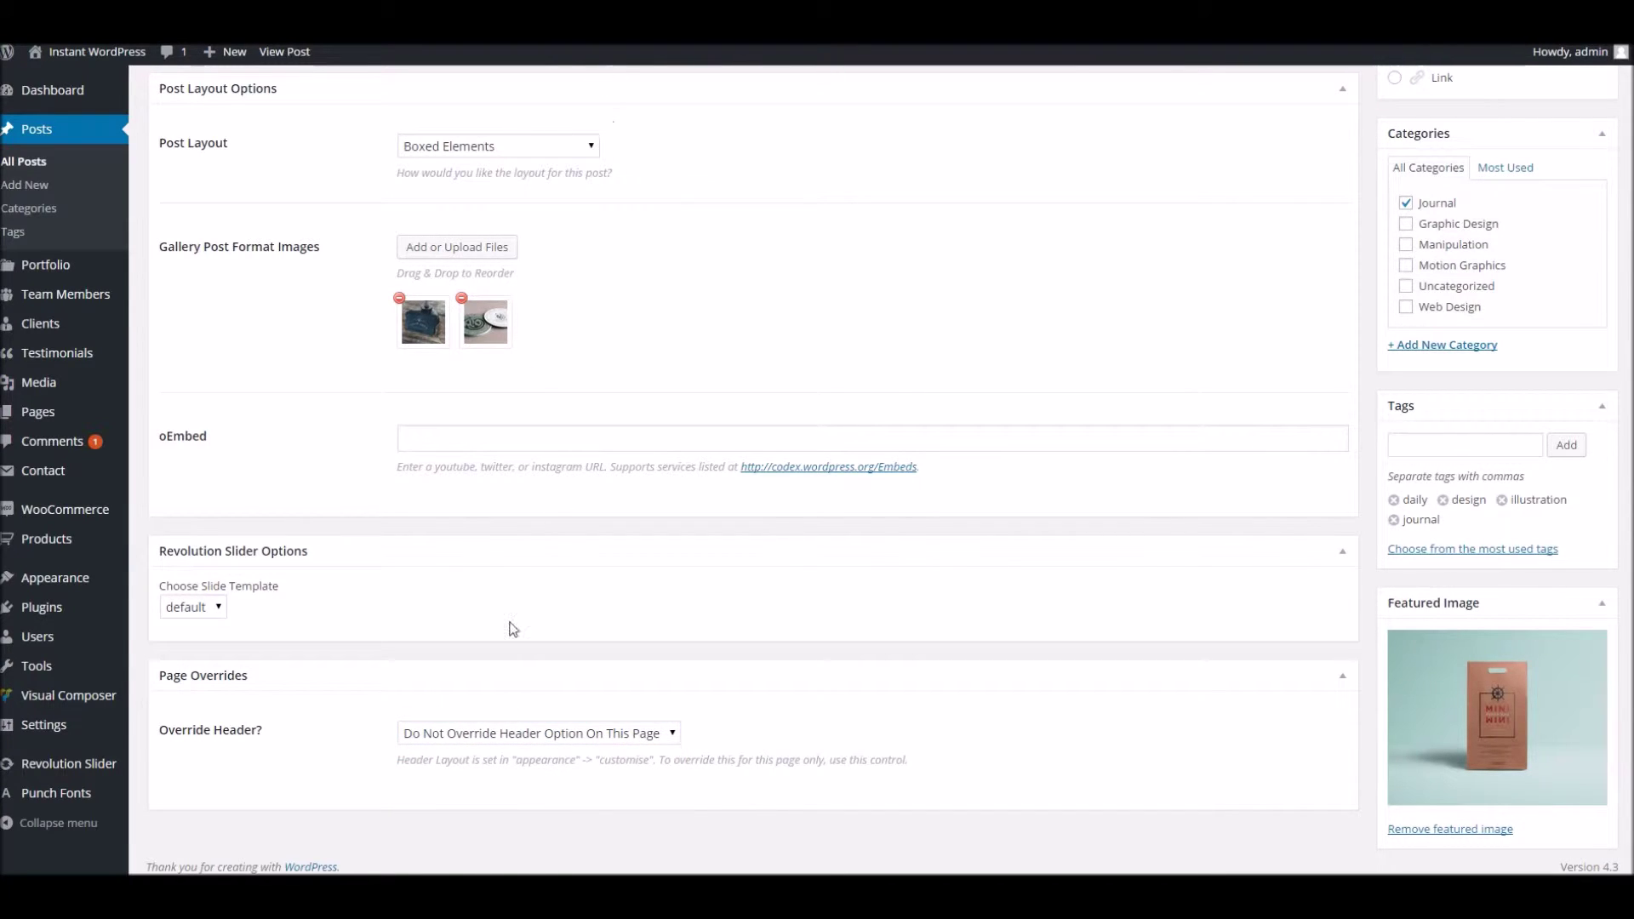
{"action": "left_click", "coordinate": [488, 740]}
{"action": "left_click", "coordinate": [488, 741]}
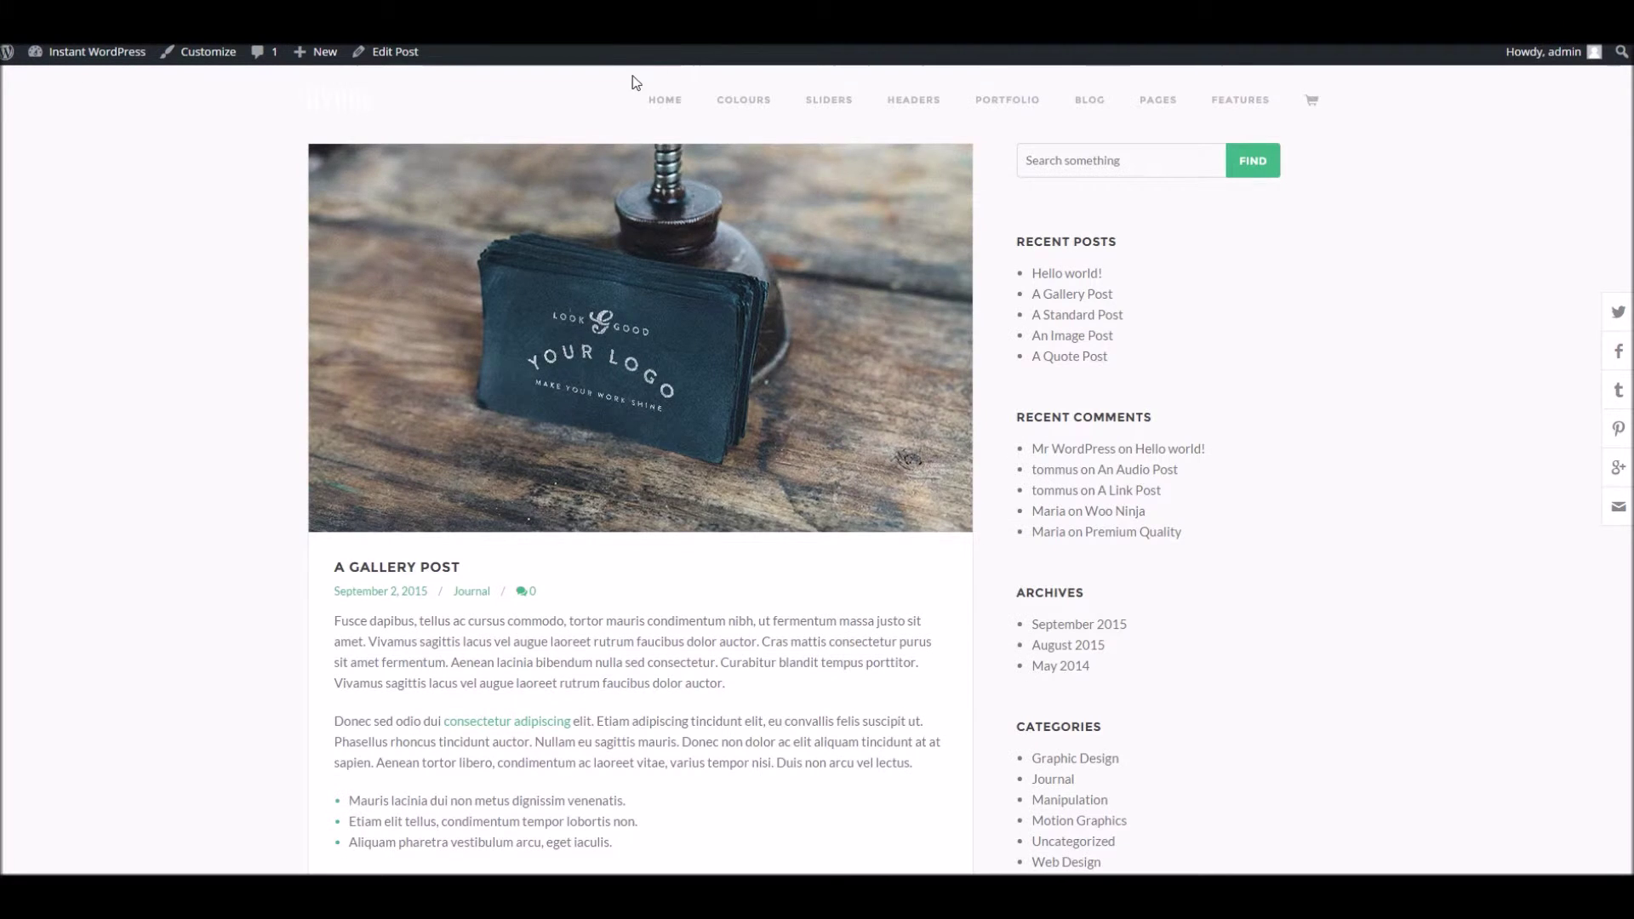
Step: Set A Gallery Post's Override Header to 'No Header or Nav'
{"action": "scroll", "coordinate": [696, 172], "scroll_direction": "down", "scroll_amount": 6}
{"action": "scroll", "coordinate": [692, 153], "scroll_direction": "up", "scroll_amount": 6}
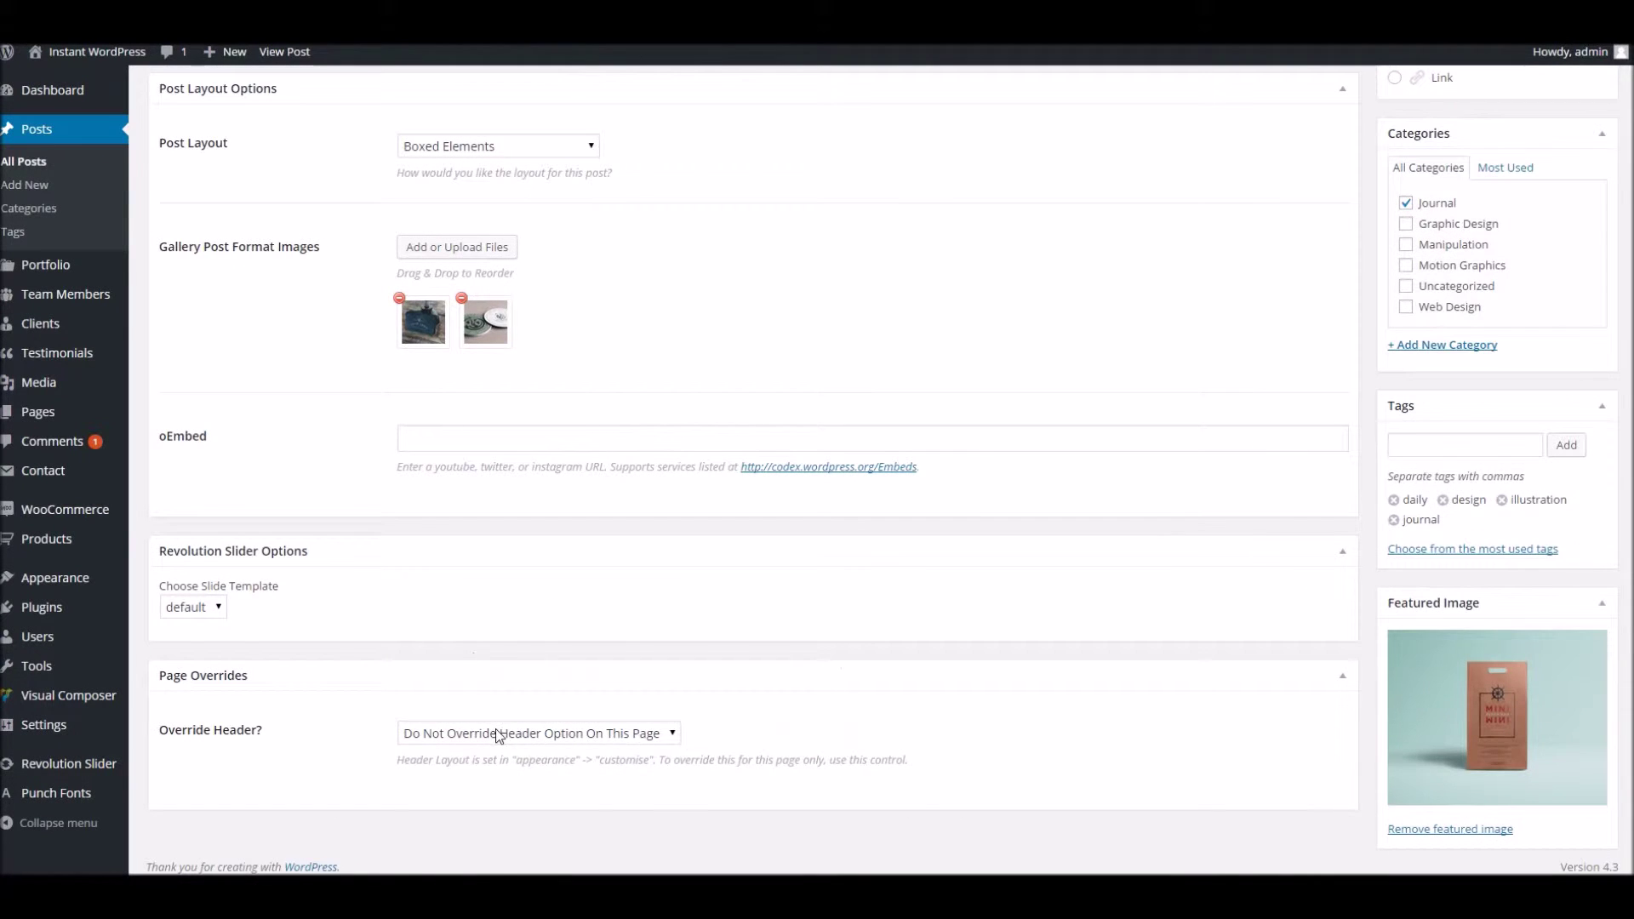
{"action": "left_click", "coordinate": [499, 735]}
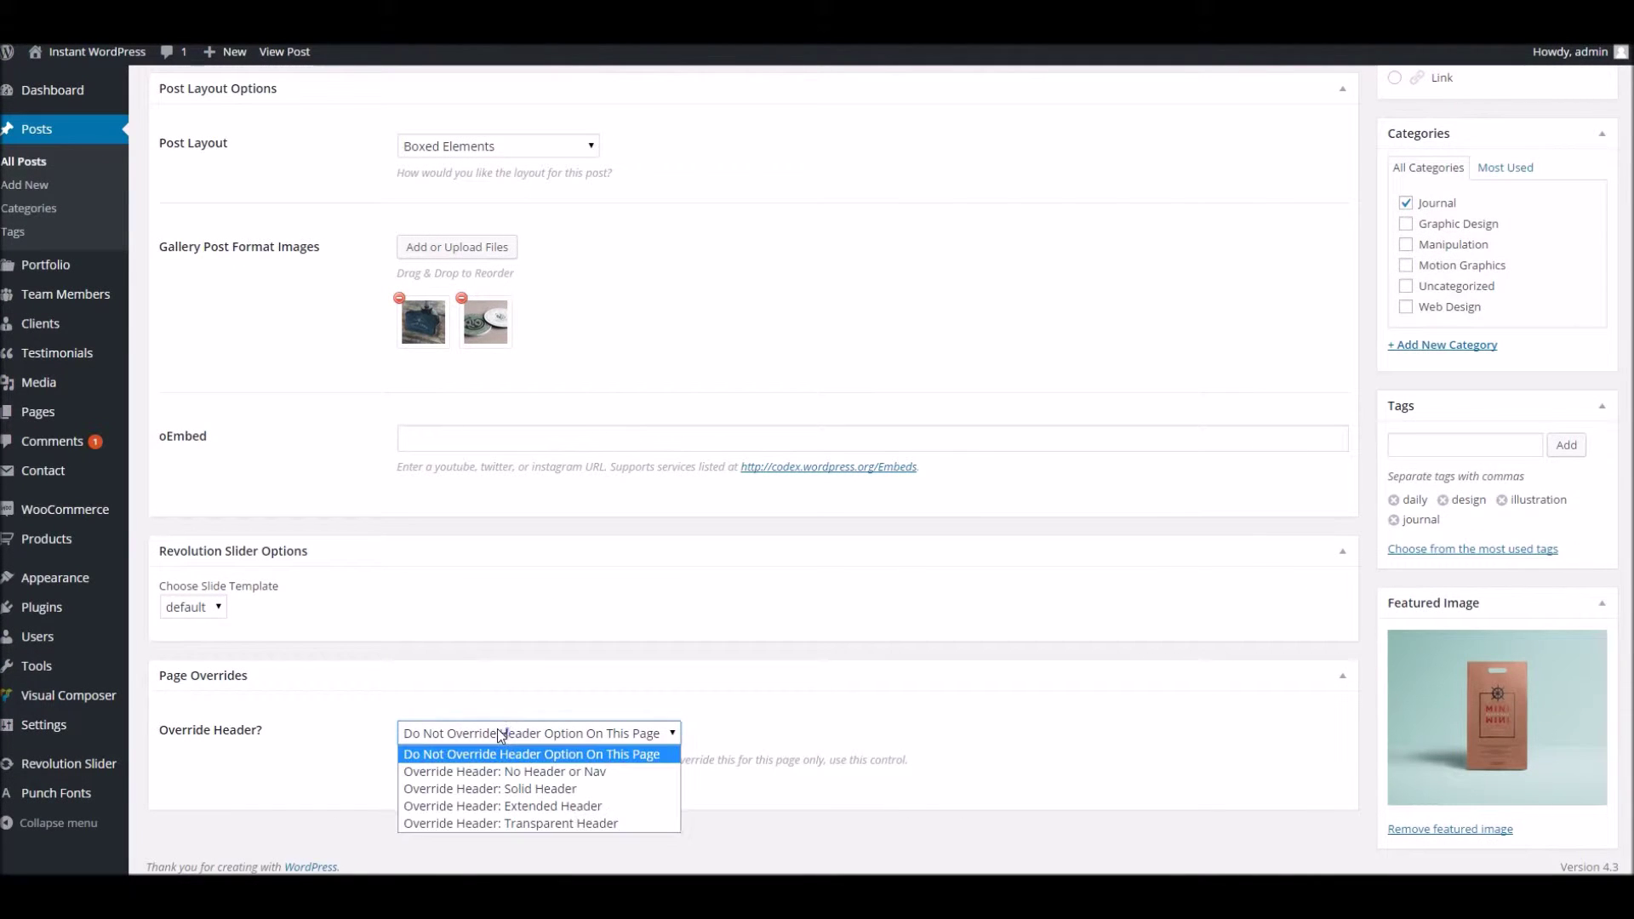
{"action": "left_click", "coordinate": [503, 772]}
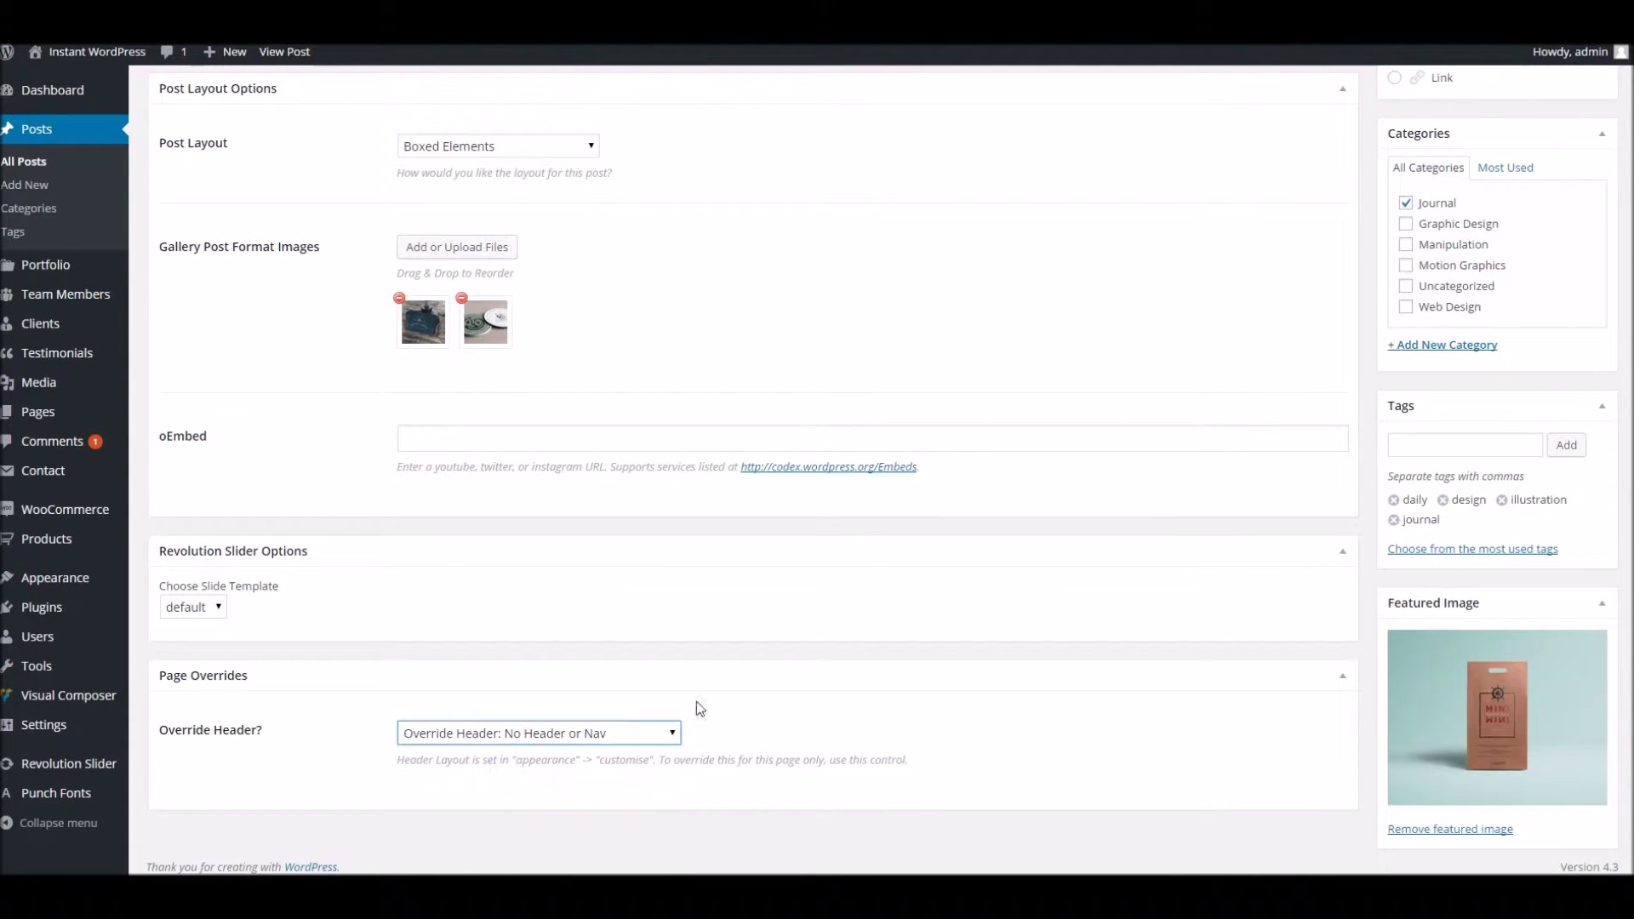
Step: Update the post and view it without header or navigation on the site
{"action": "scroll", "coordinate": [1043, 341], "scroll_direction": "up", "scroll_amount": 4}
{"action": "scroll", "coordinate": [1043, 341], "scroll_direction": "up", "scroll_amount": 5}
{"action": "left_click", "coordinate": [1579, 283]}
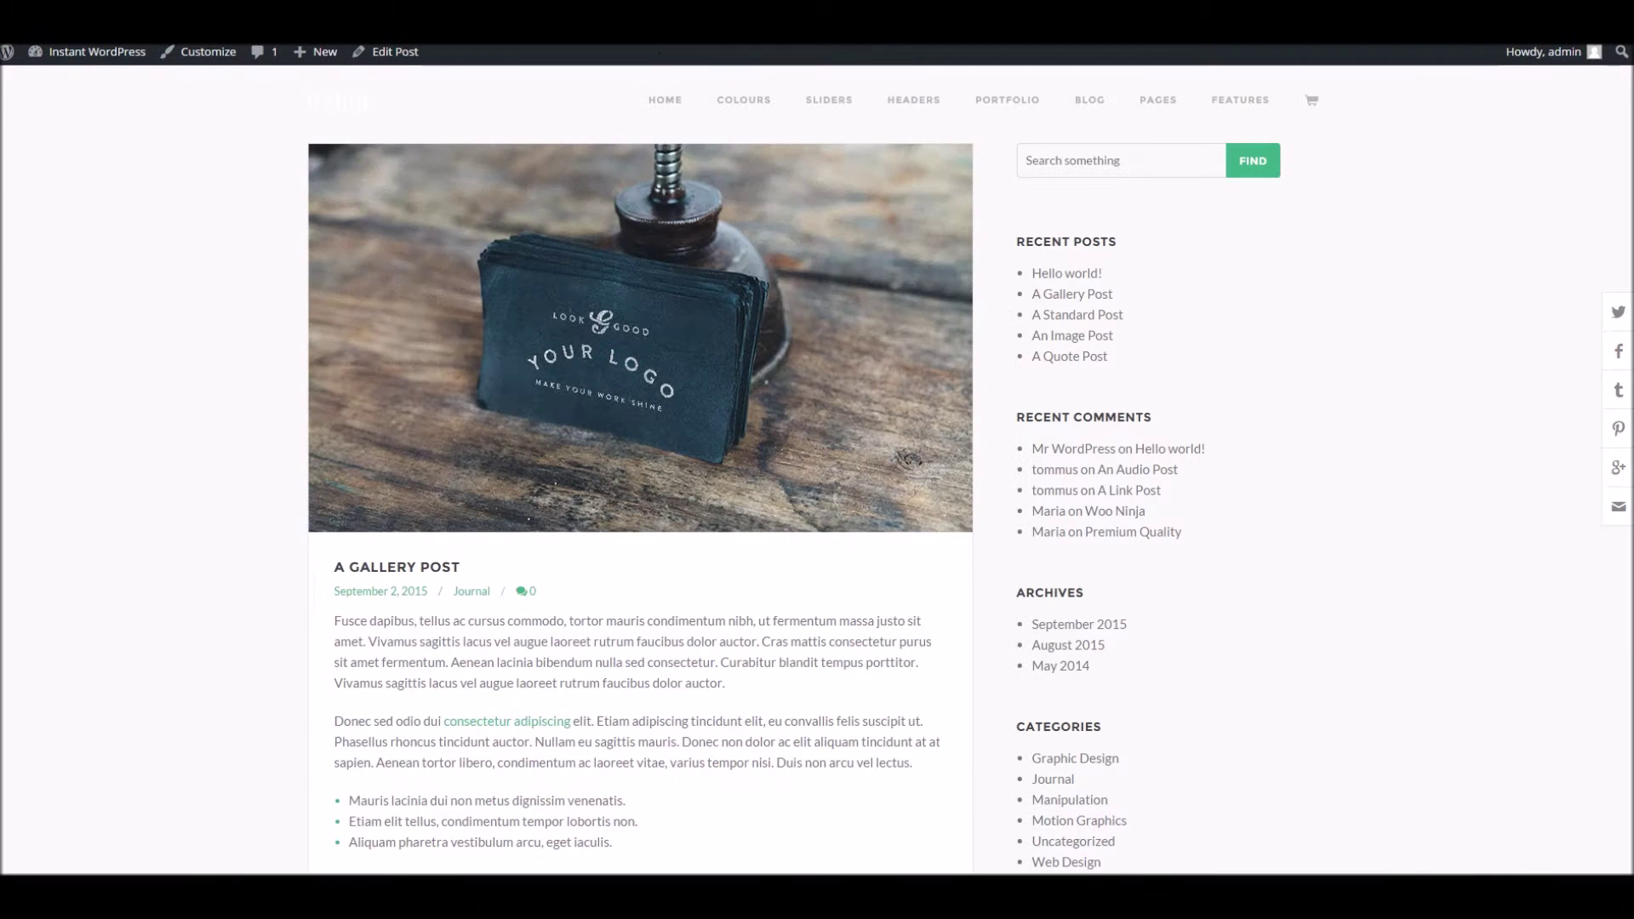
{"action": "right_click", "coordinate": [685, 44]}
{"action": "left_click", "coordinate": [732, 85]}
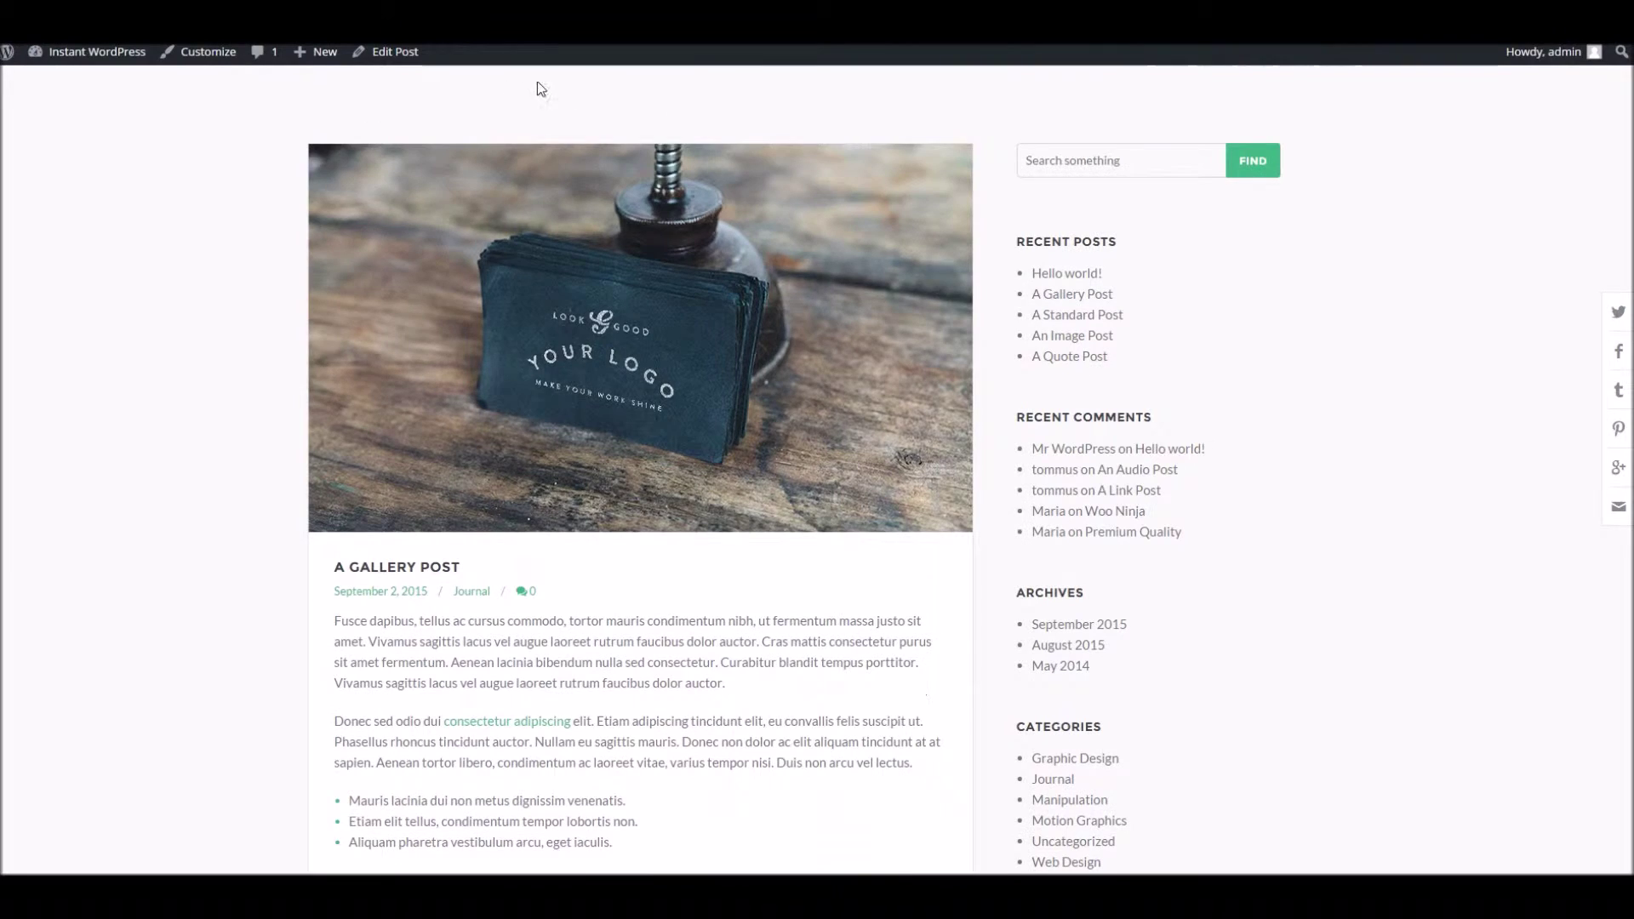
{"action": "scroll", "coordinate": [407, 150], "scroll_direction": "down", "scroll_amount": 6}
{"action": "scroll", "coordinate": [408, 152], "scroll_direction": "up", "scroll_amount": 6}
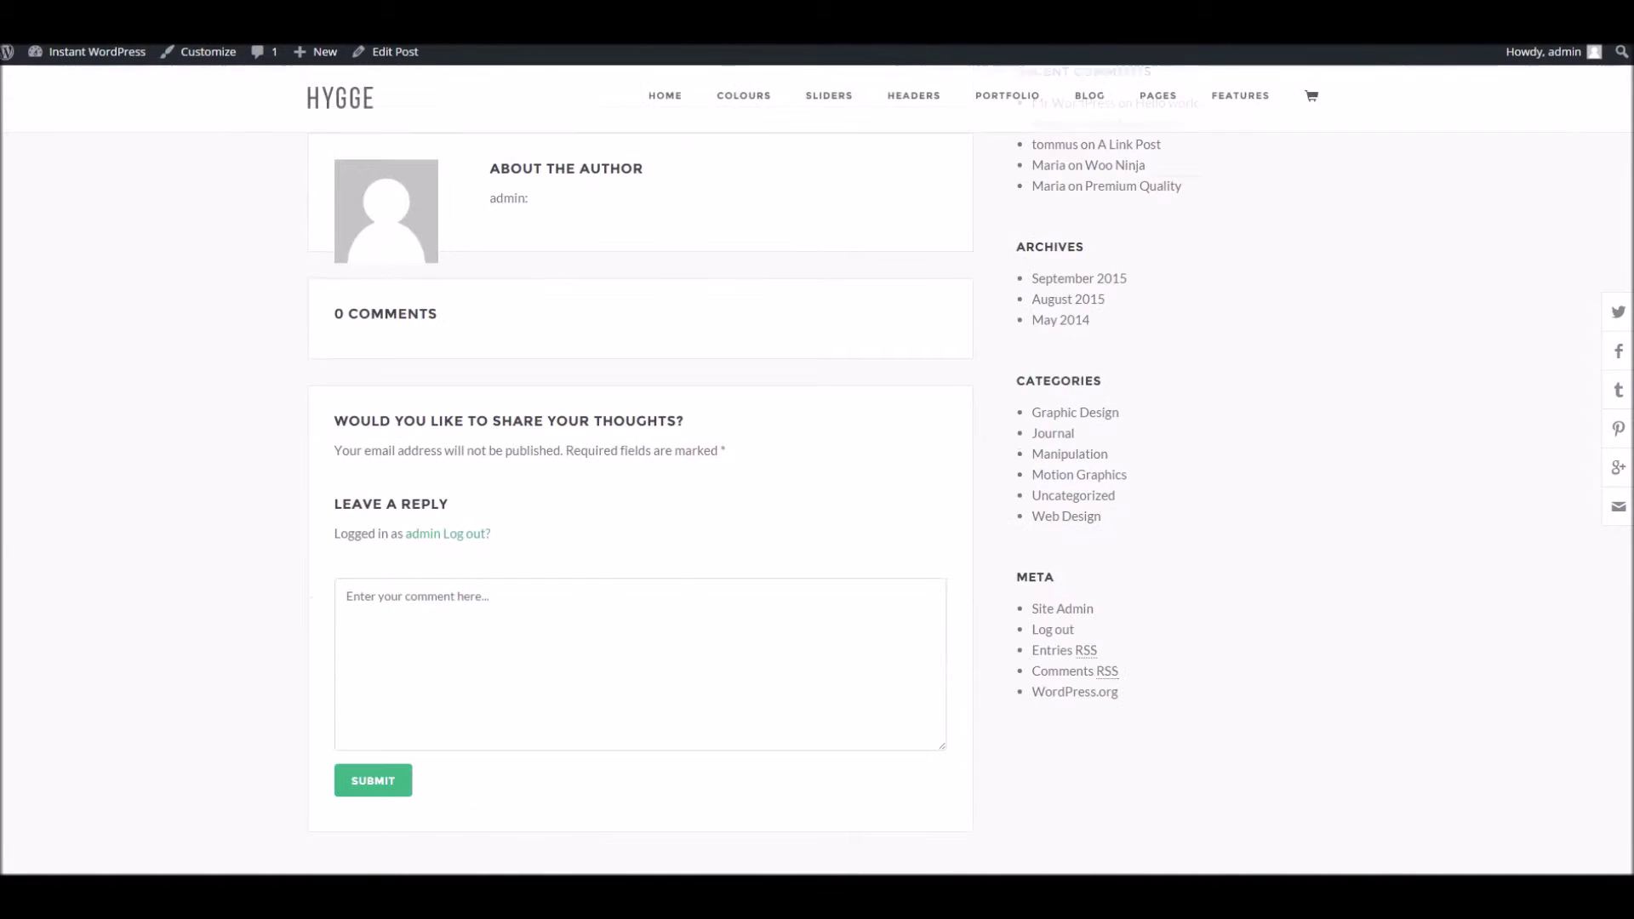
Step: Scroll the headerless post and Quote Post on the site, then return to the Edit Post screen
{"action": "scroll", "coordinate": [697, 85], "scroll_direction": "up", "scroll_amount": 5}
{"action": "scroll", "coordinate": [754, 134], "scroll_direction": "down", "scroll_amount": 6}
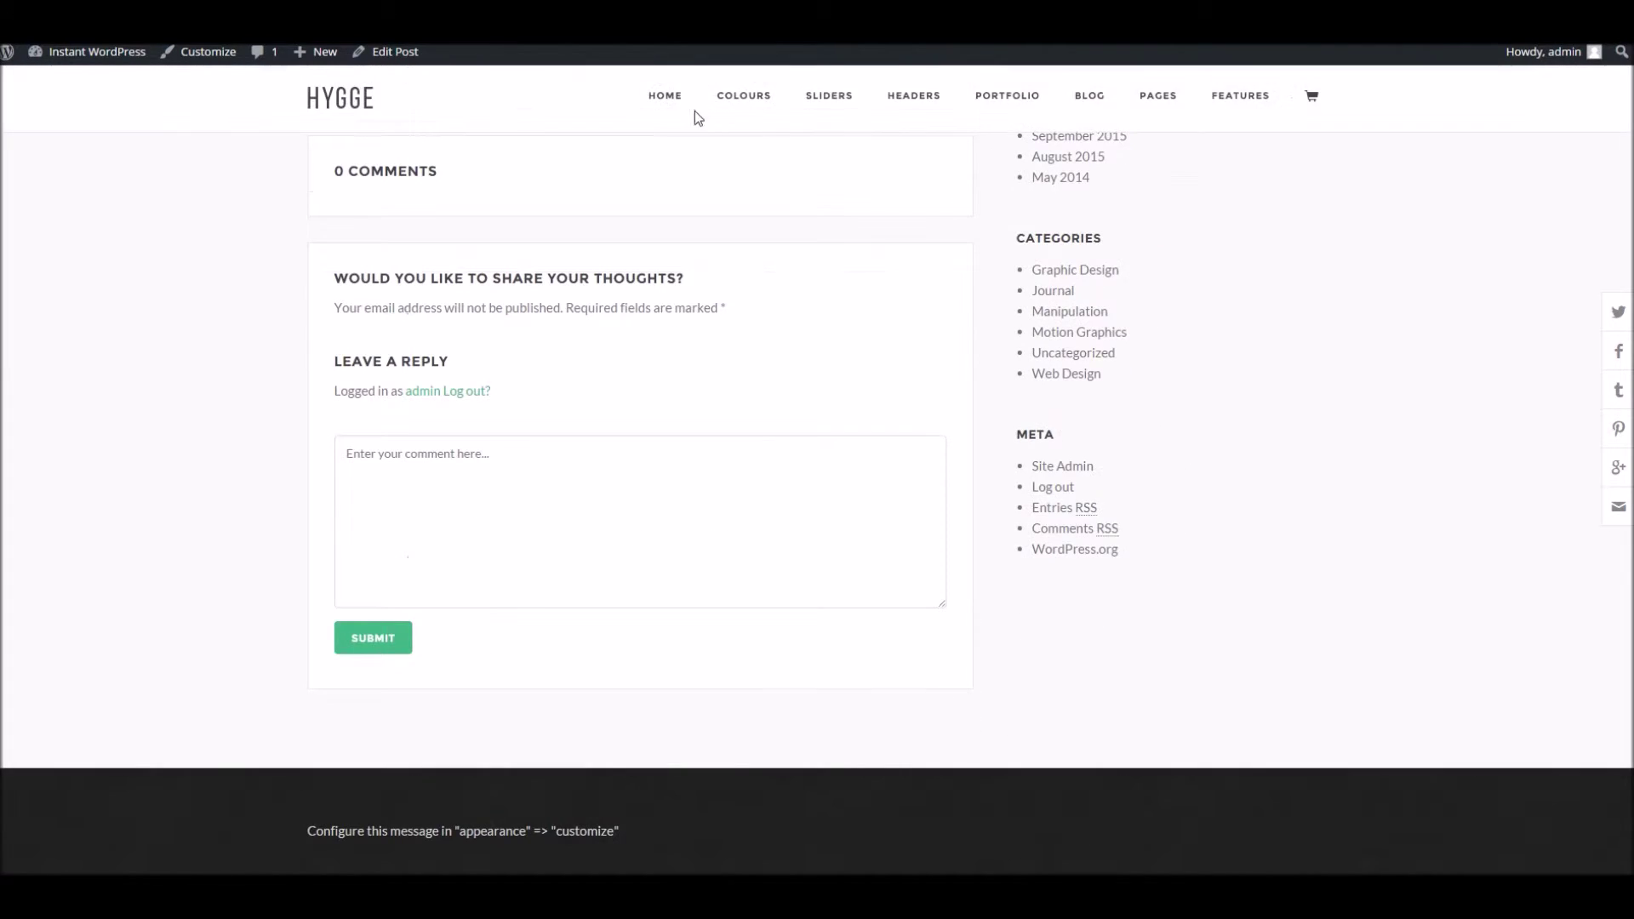
{"action": "scroll", "coordinate": [544, 170], "scroll_direction": "up", "scroll_amount": 5}
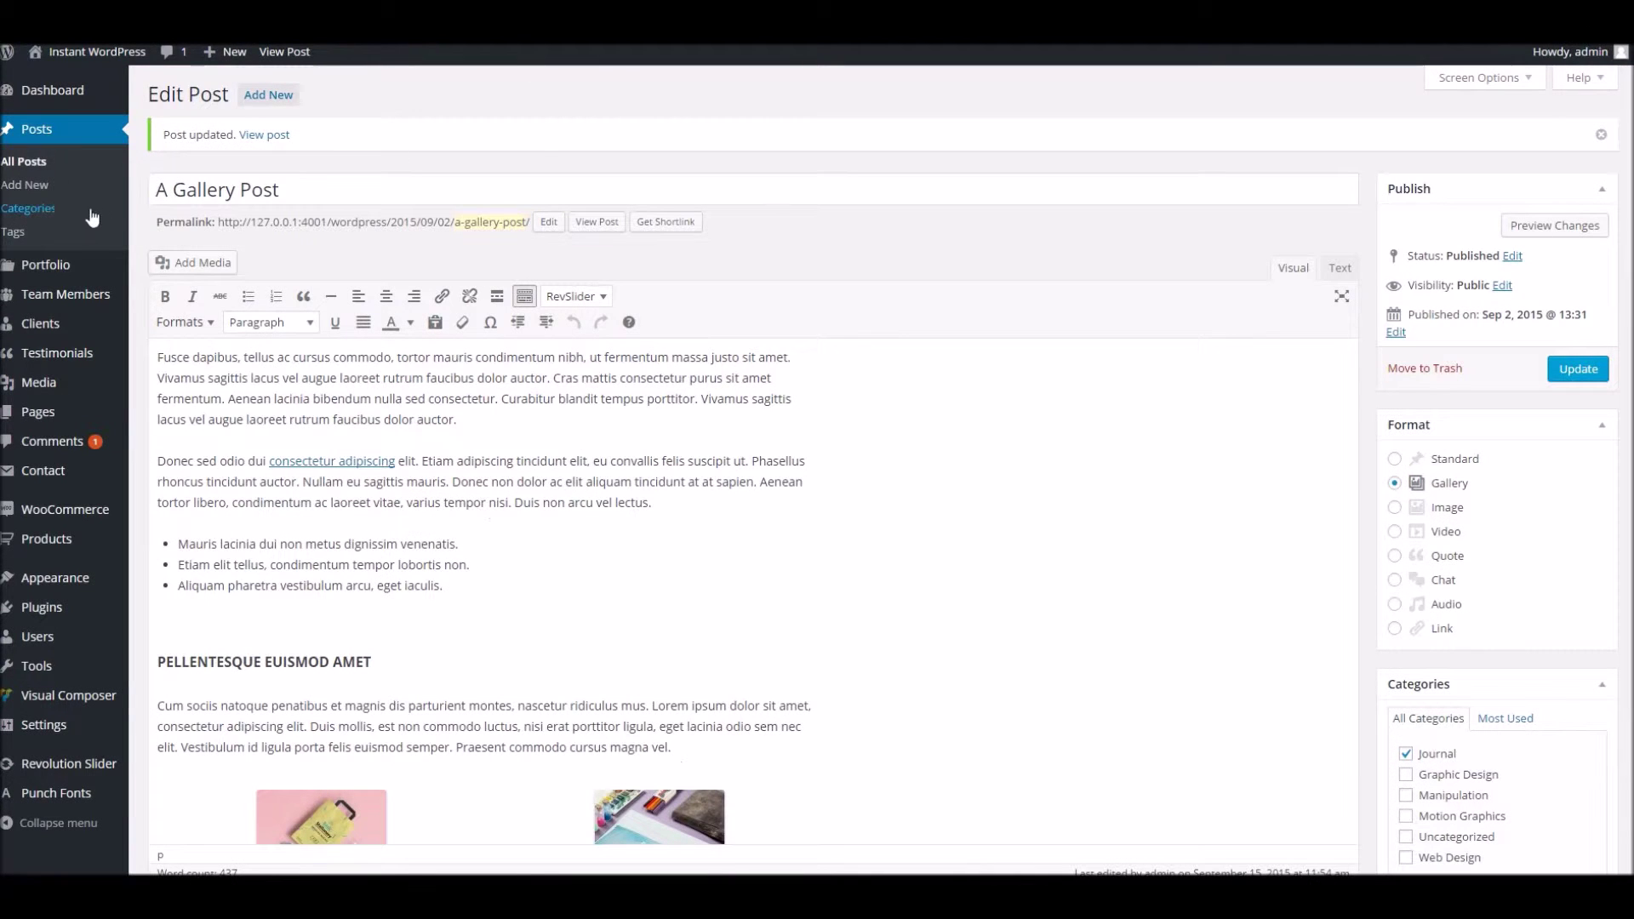
{"action": "mouse_move", "coordinate": [42, 266]}
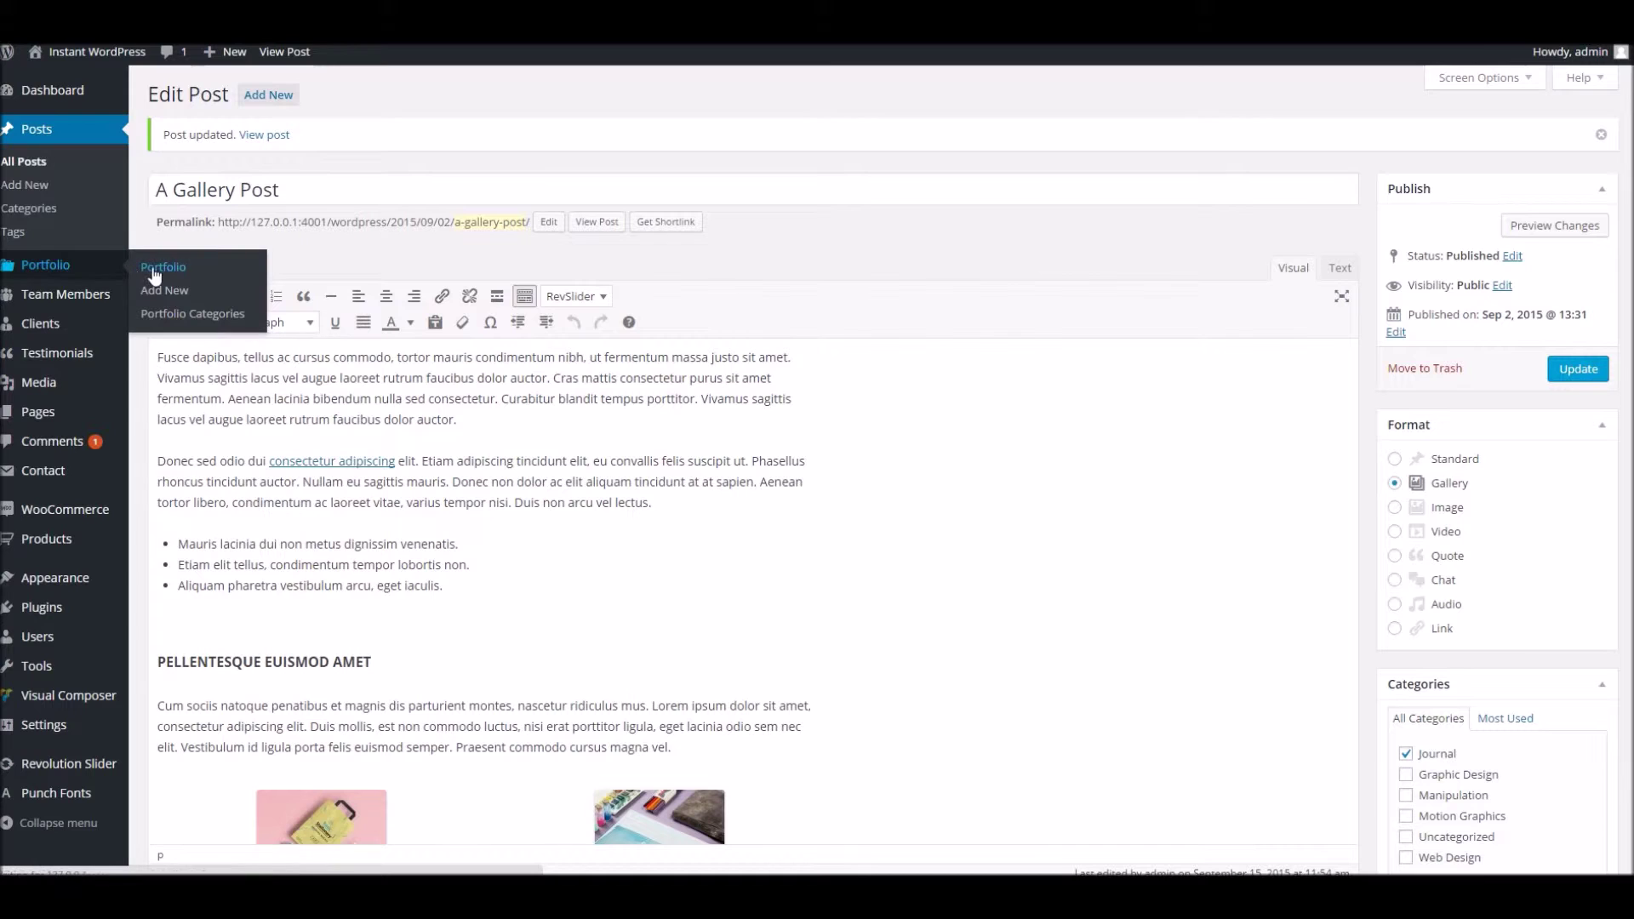
Step: Open the Single Post Half Video portfolio item for editing from the Portfolio list
{"action": "left_click", "coordinate": [154, 271]}
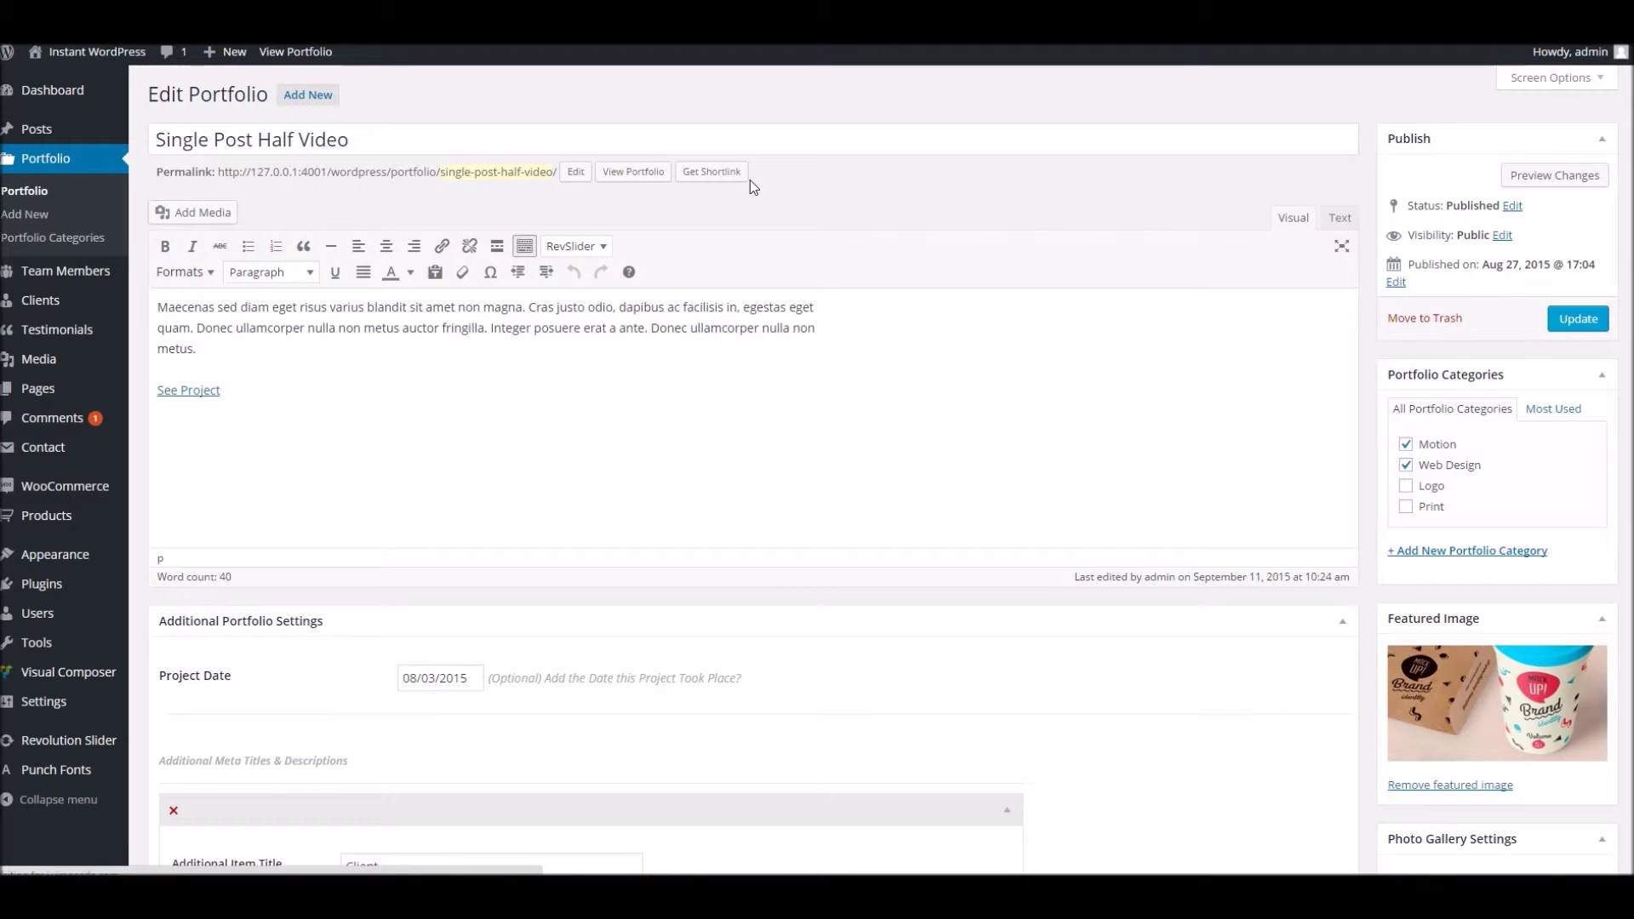
{"action": "scroll", "coordinate": [1500, 357], "scroll_direction": "down", "scroll_amount": 1}
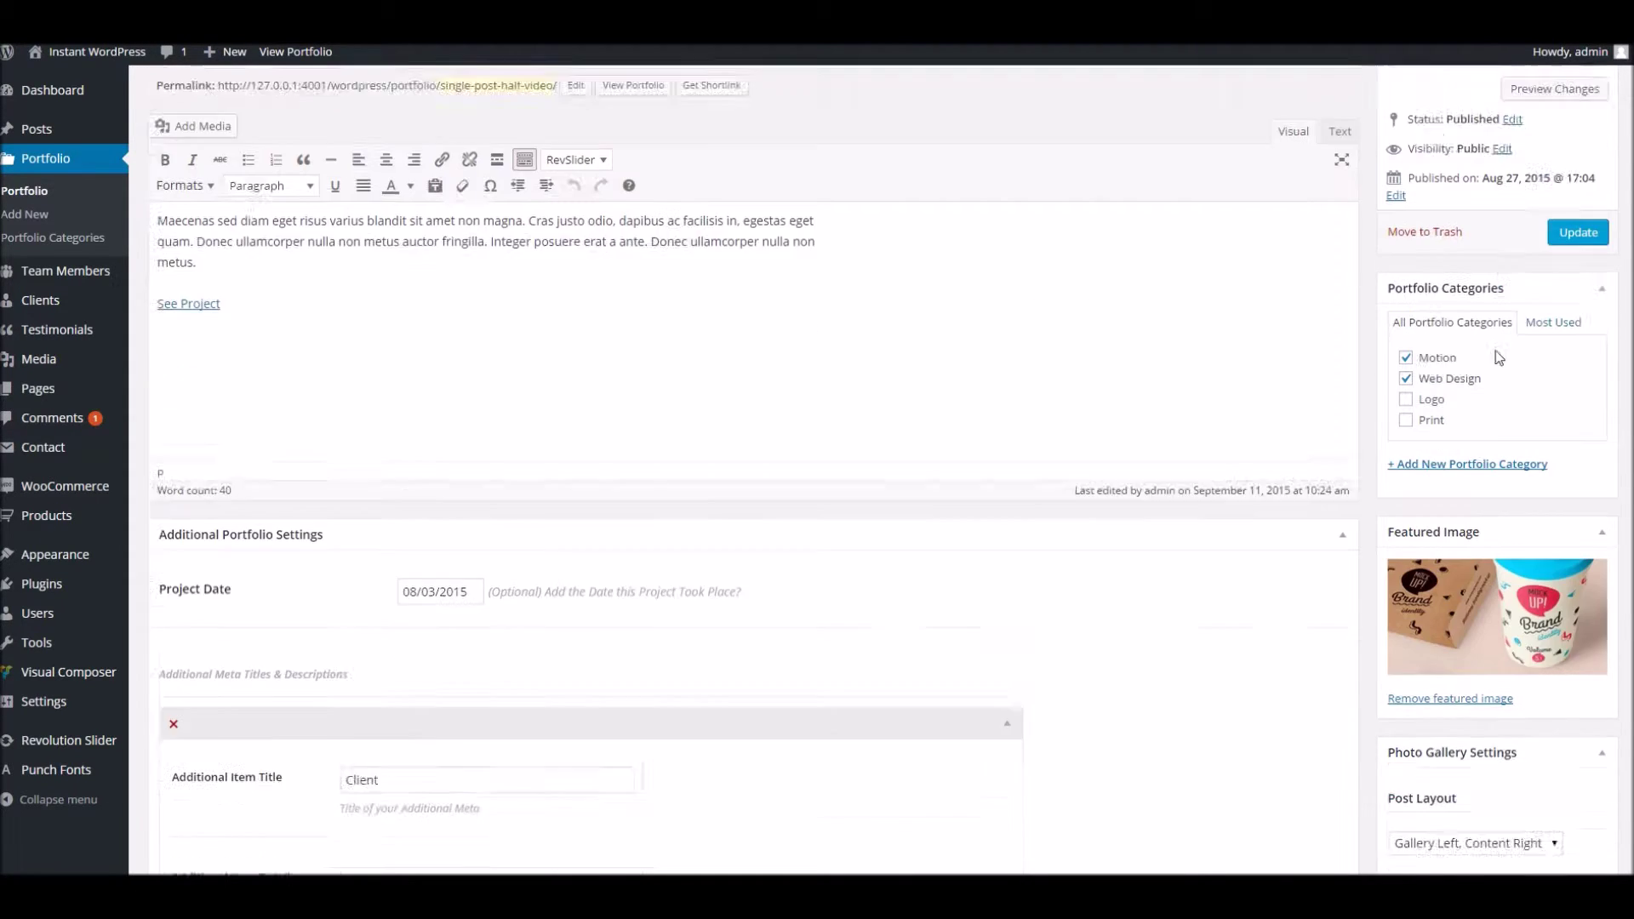
{"action": "scroll", "coordinate": [1500, 357], "scroll_direction": "down", "scroll_amount": 2}
{"action": "scroll", "coordinate": [1493, 356], "scroll_direction": "up", "scroll_amount": 3}
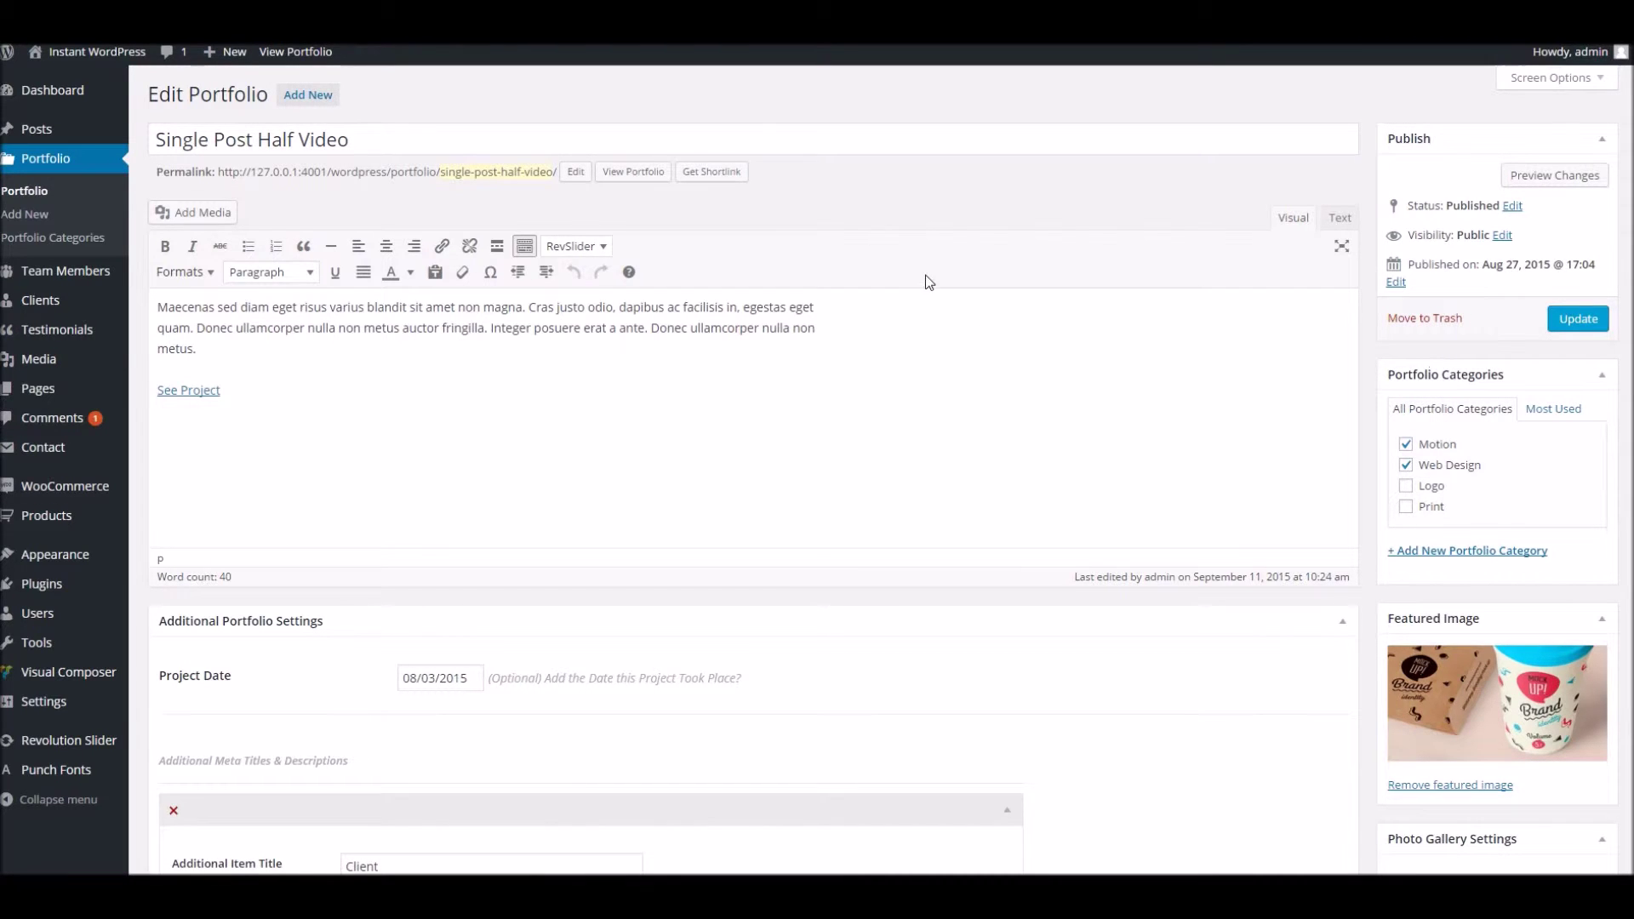
{"action": "scroll", "coordinate": [1441, 452], "scroll_direction": "down", "scroll_amount": 6}
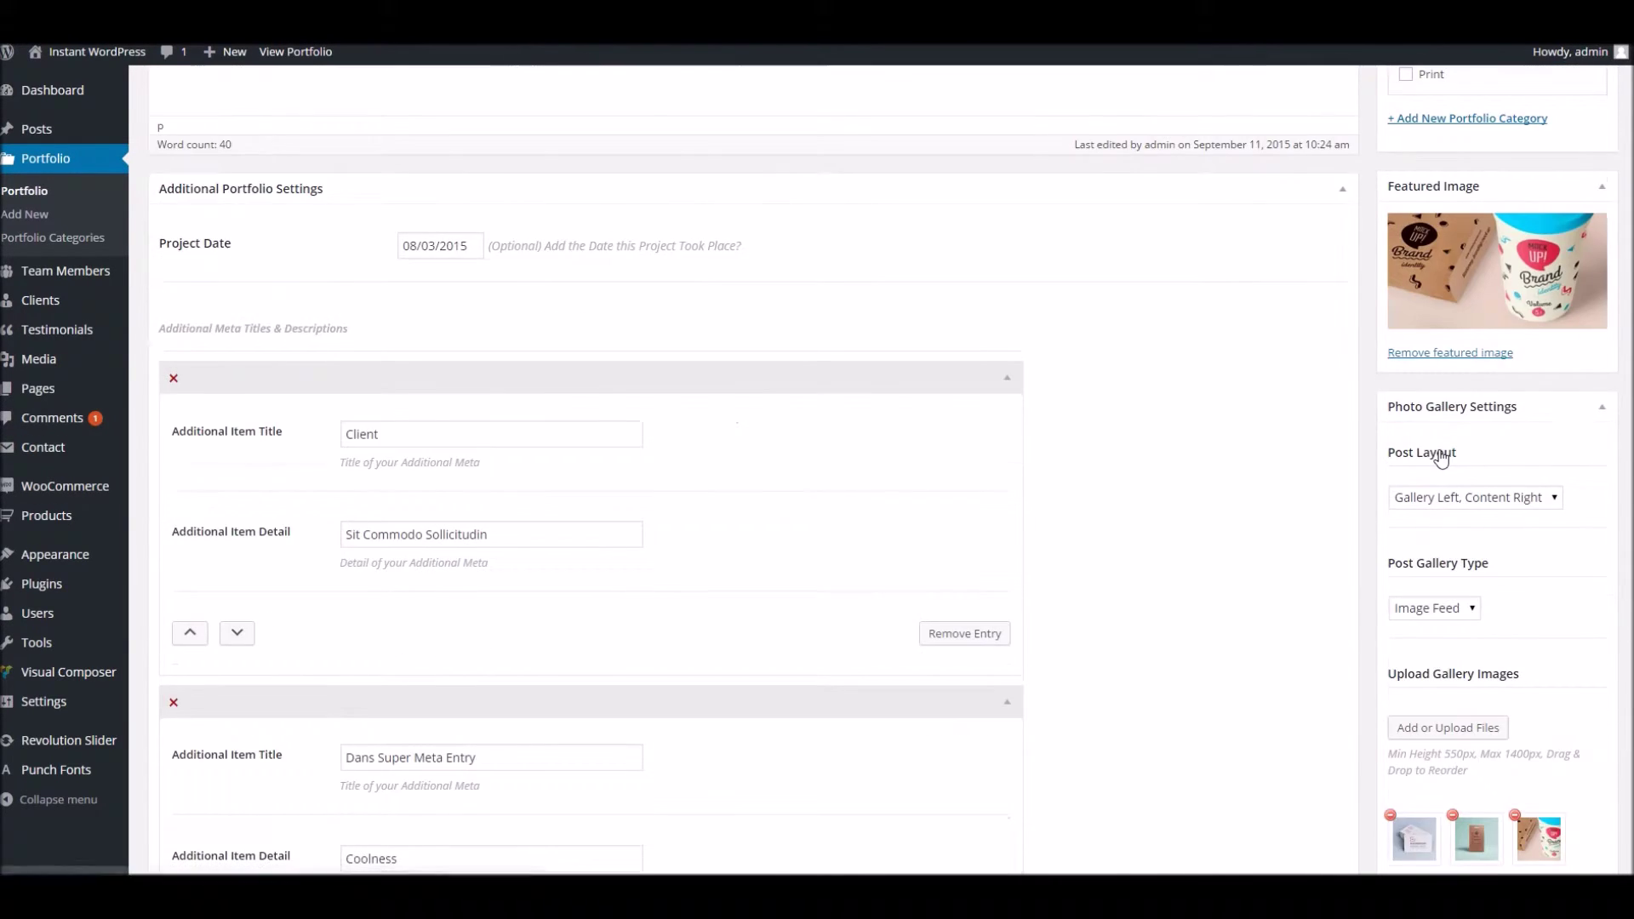
{"action": "scroll", "coordinate": [1407, 393], "scroll_direction": "down", "scroll_amount": 1}
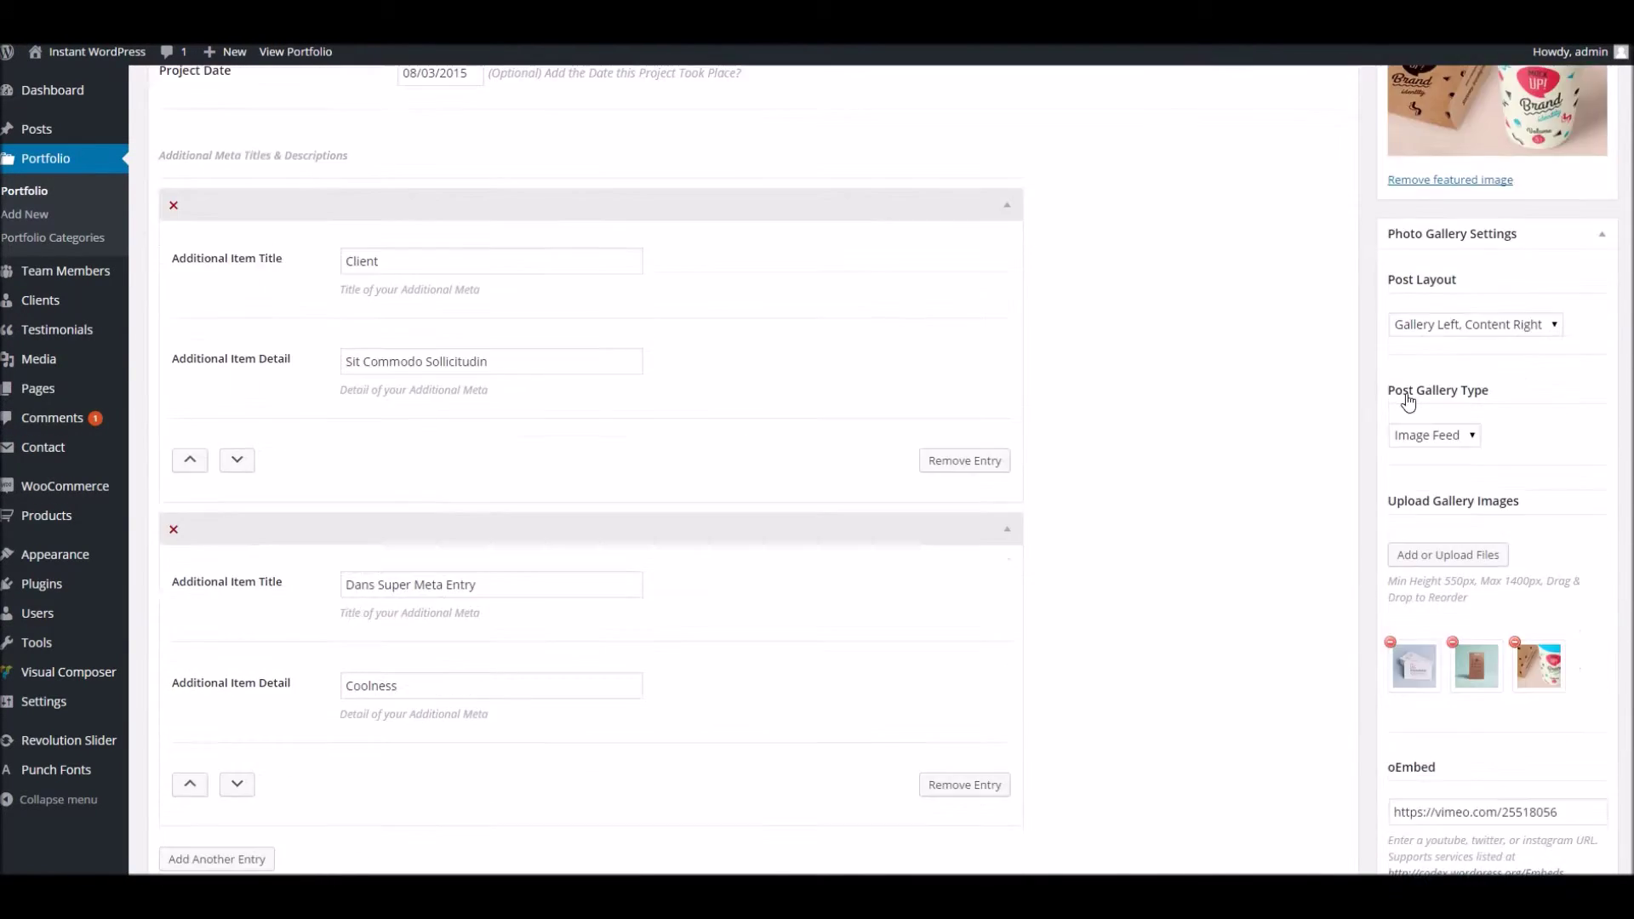
Step: Check the Post Layout dropdown options for Single Post Half Video
{"action": "left_click", "coordinate": [1420, 325]}
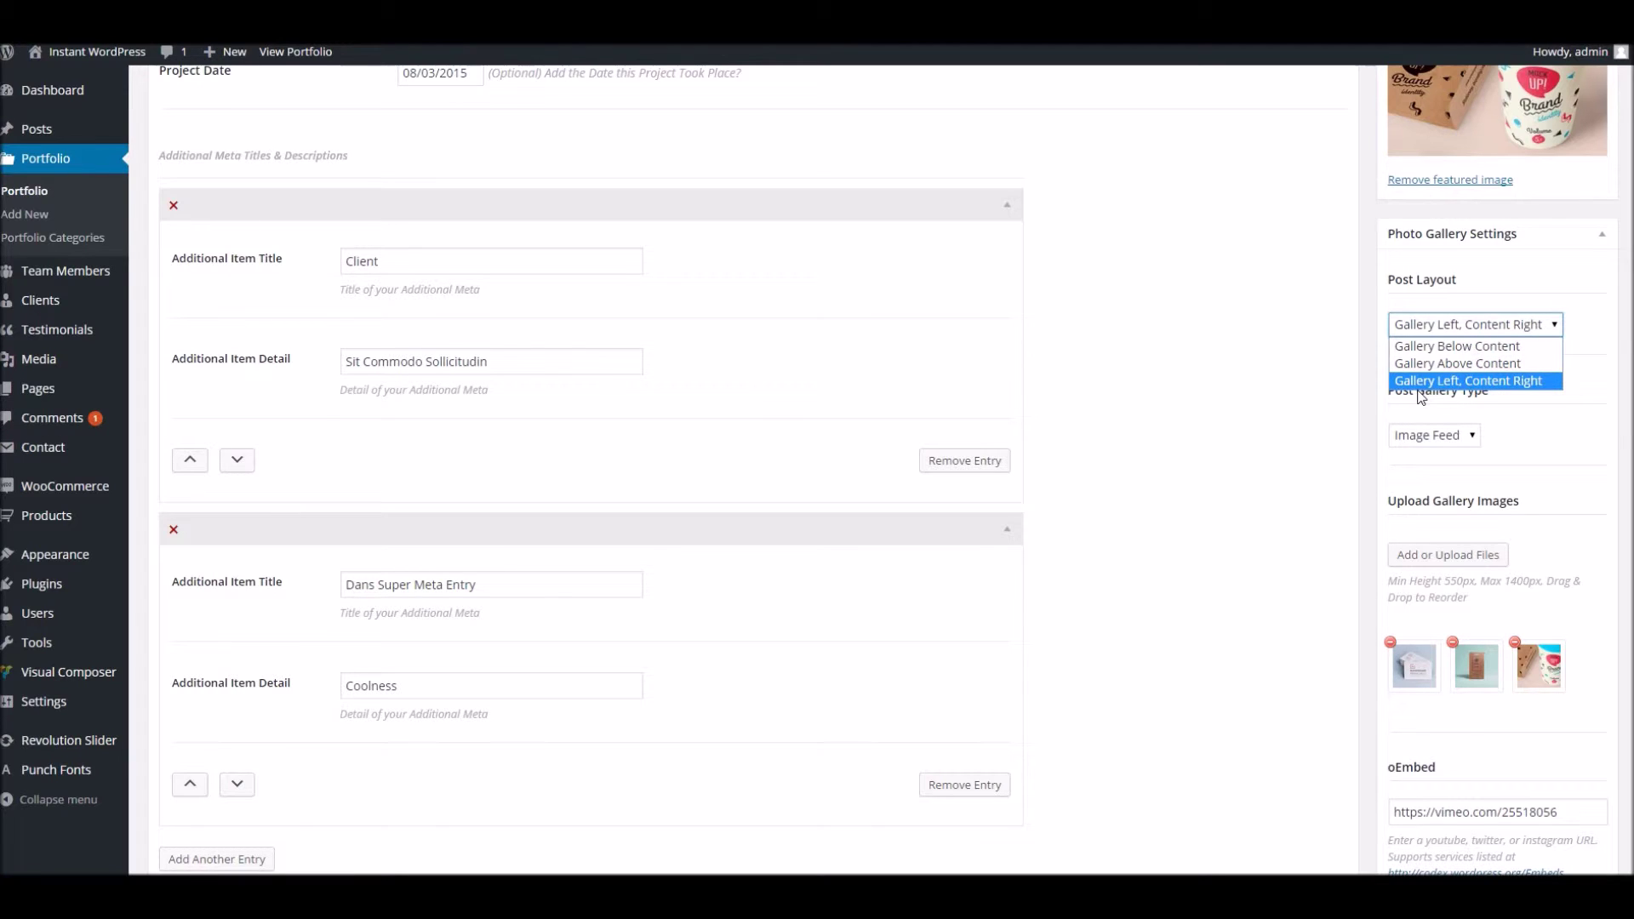
{"action": "scroll", "coordinate": [1370, 354], "scroll_direction": "up", "scroll_amount": 1}
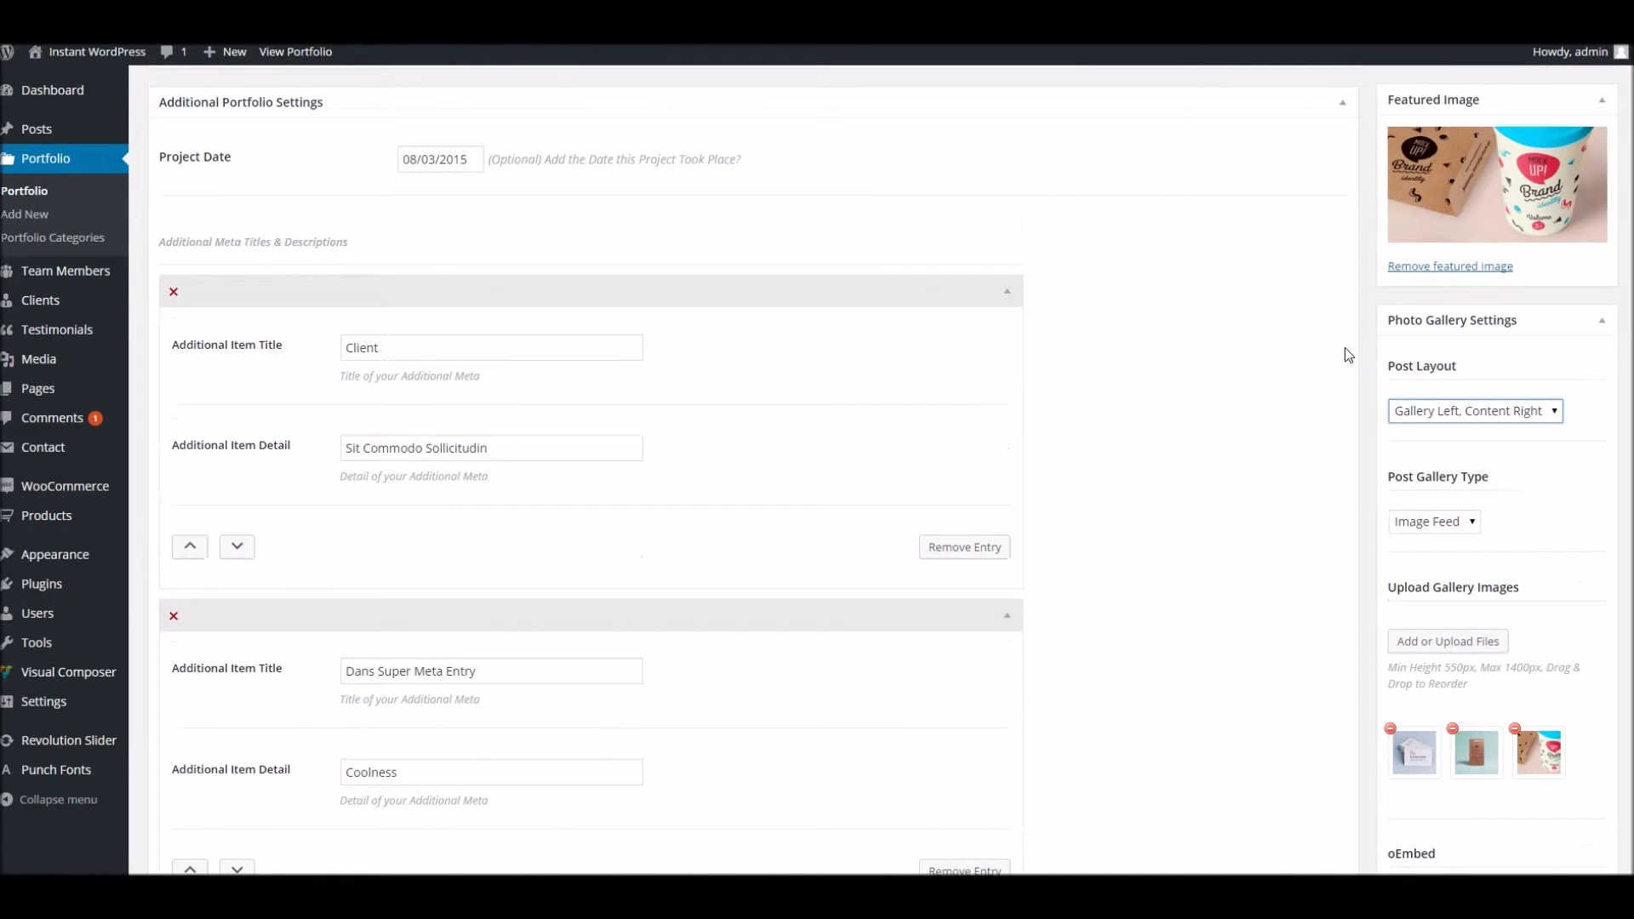
{"action": "scroll", "coordinate": [1349, 354], "scroll_direction": "up", "scroll_amount": 1}
{"action": "scroll", "coordinate": [1348, 356], "scroll_direction": "down", "scroll_amount": 2}
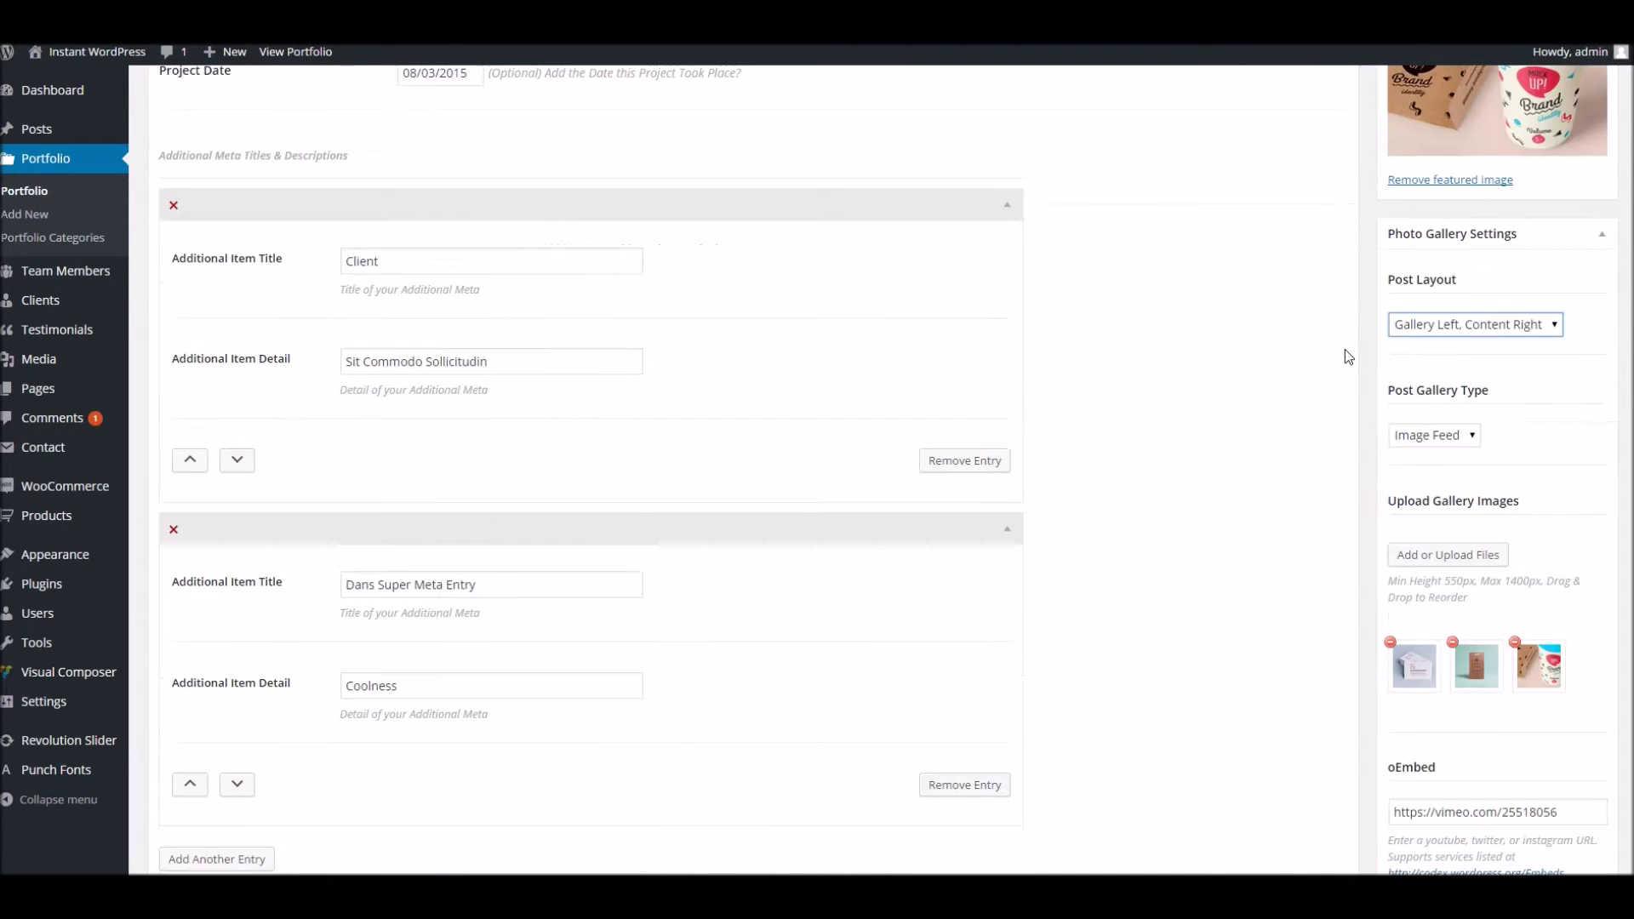
{"action": "scroll", "coordinate": [1345, 350], "scroll_direction": "up", "scroll_amount": 4}
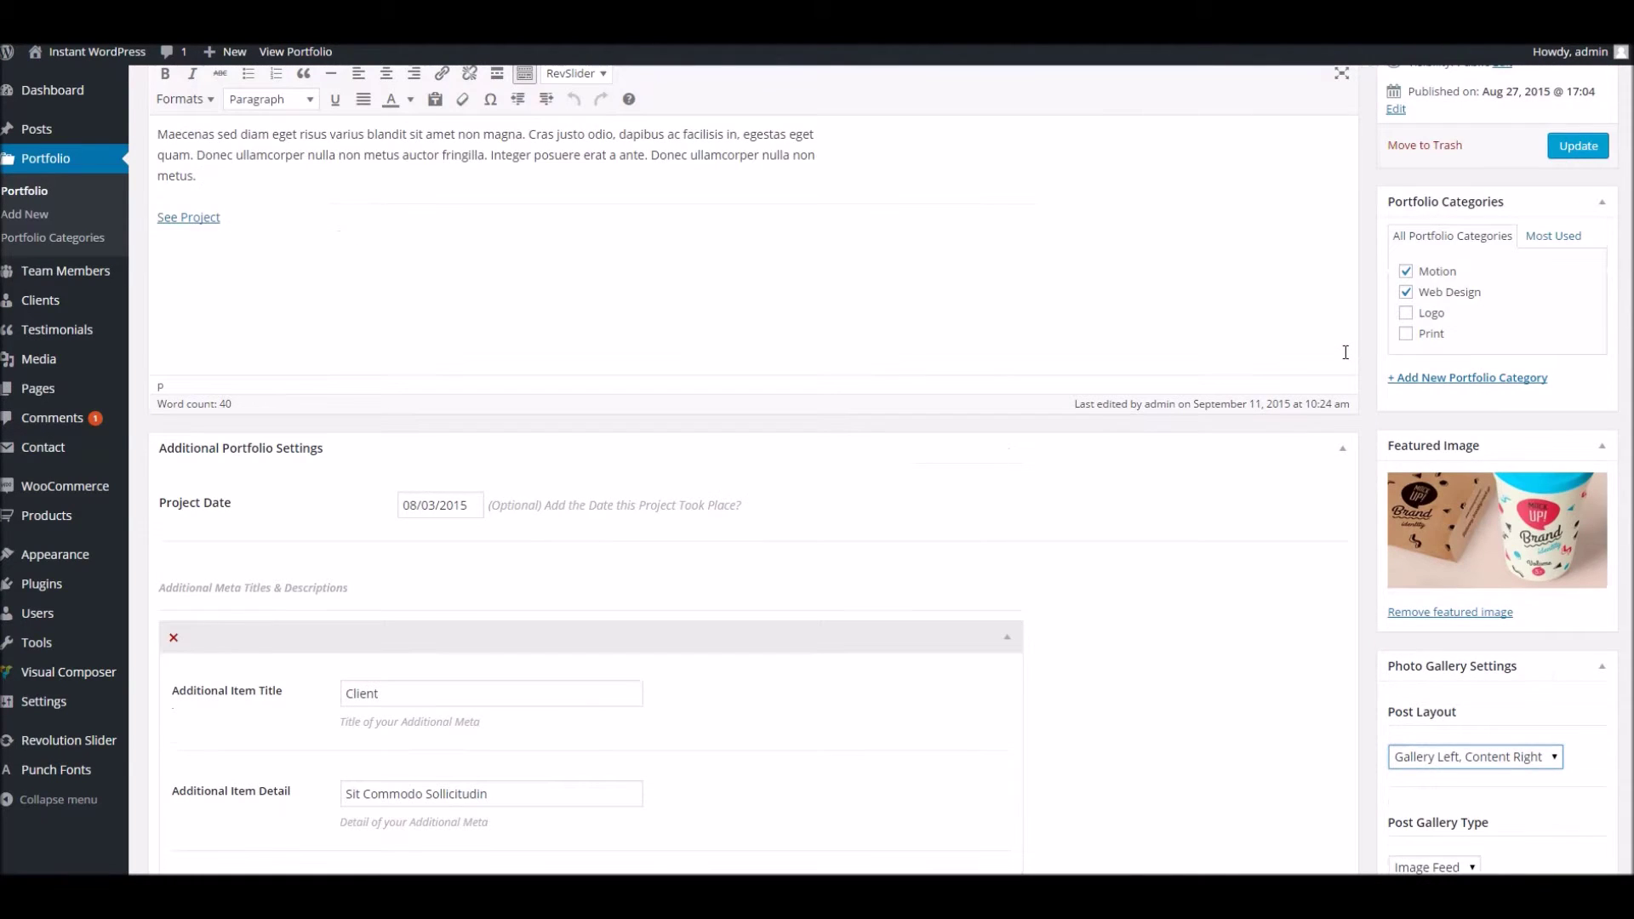
{"action": "scroll", "coordinate": [1345, 352], "scroll_direction": "up", "scroll_amount": 3}
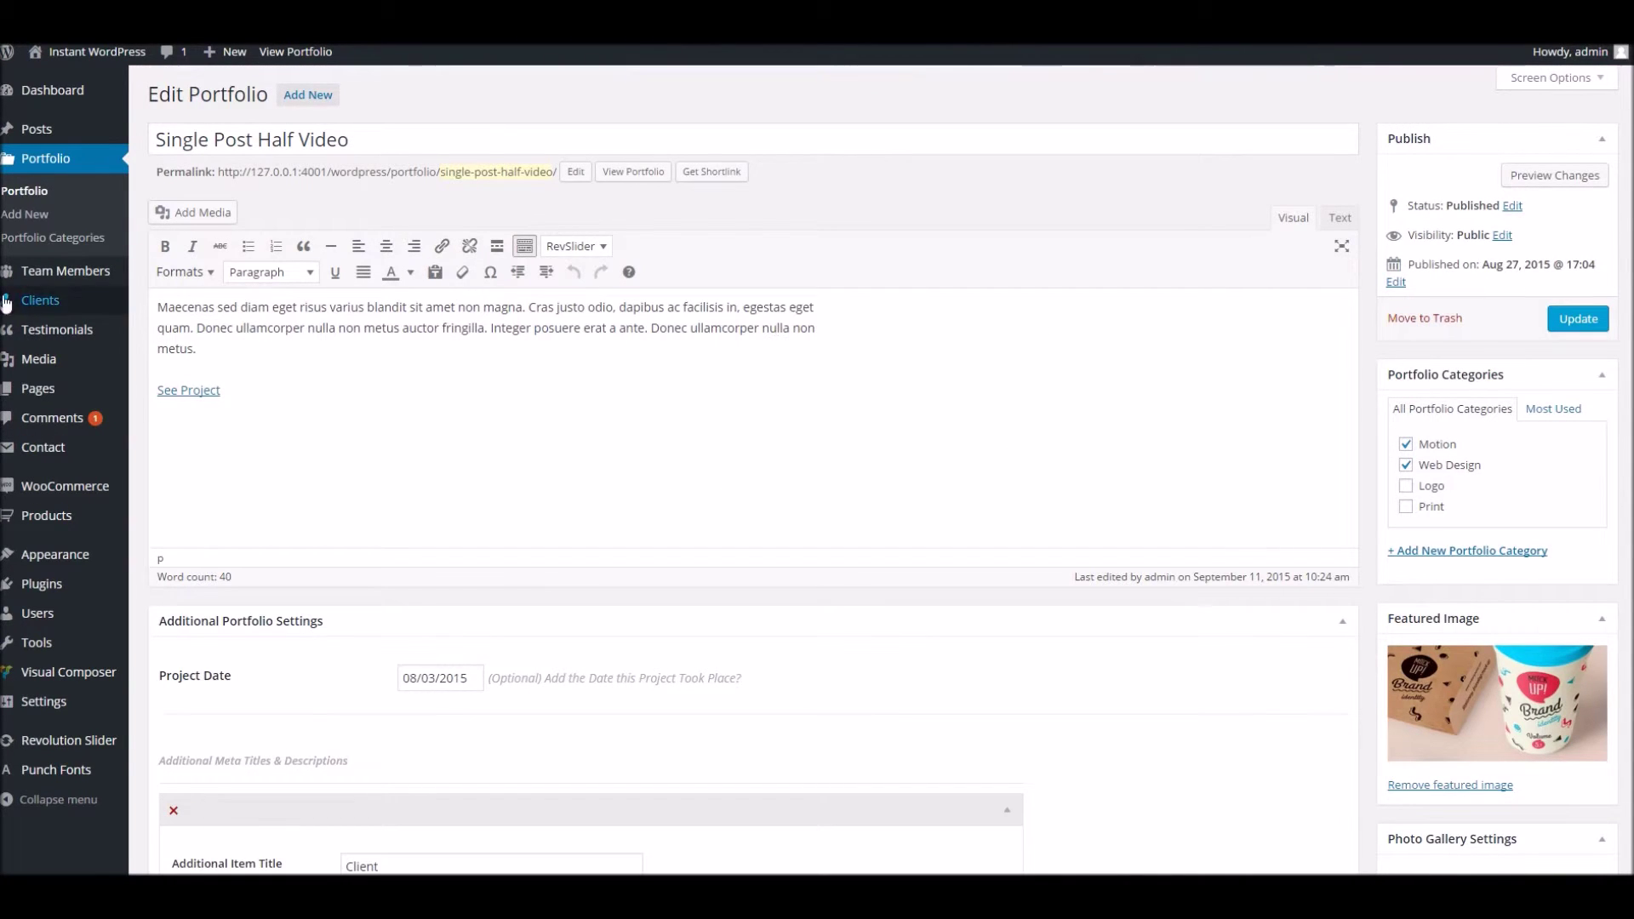
{"action": "mouse_move", "coordinate": [36, 277]}
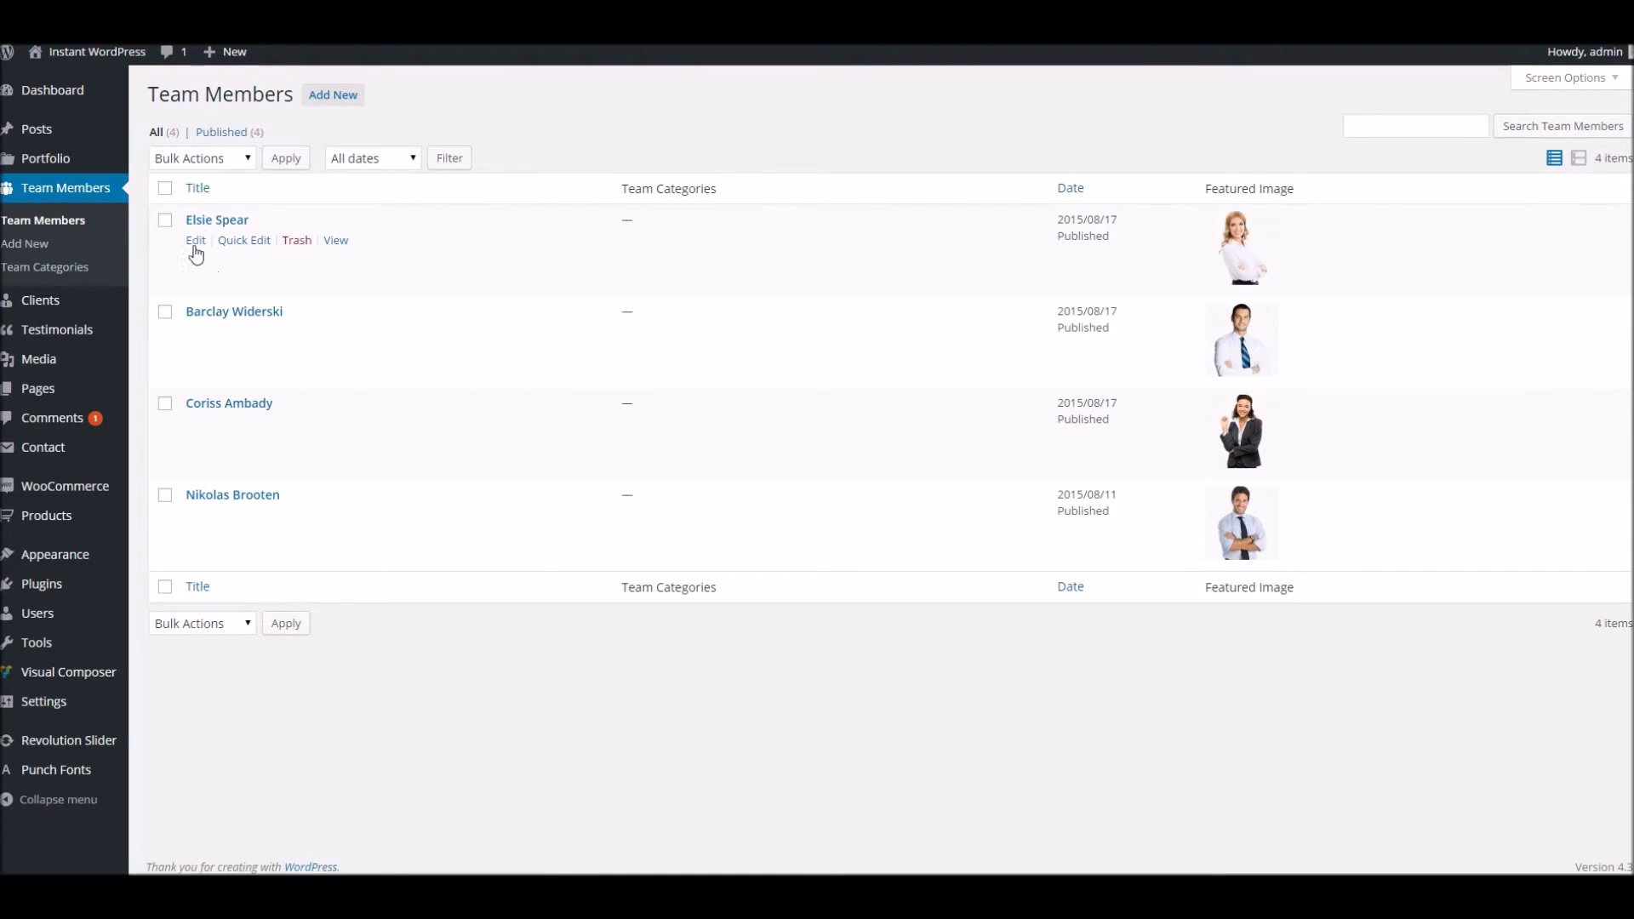
Step: Open the first team member and review job title Strategy Director with Pinterest, Facebook, Twitter icons
{"action": "left_click", "coordinate": [195, 243]}
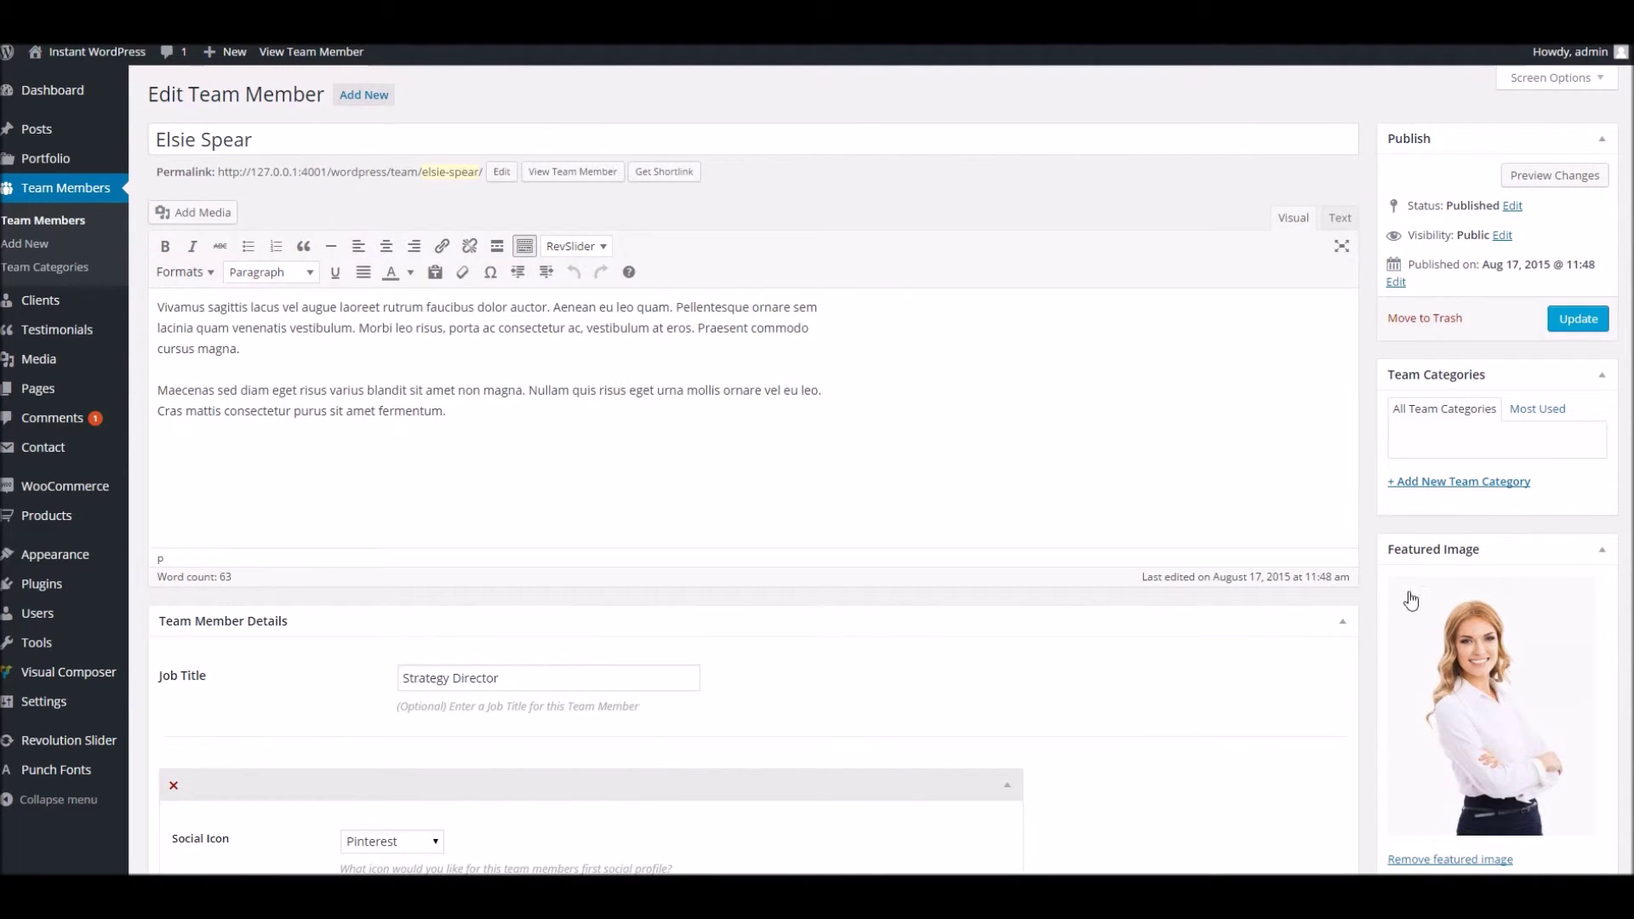
{"action": "scroll", "coordinate": [1478, 626], "scroll_direction": "down", "scroll_amount": 2}
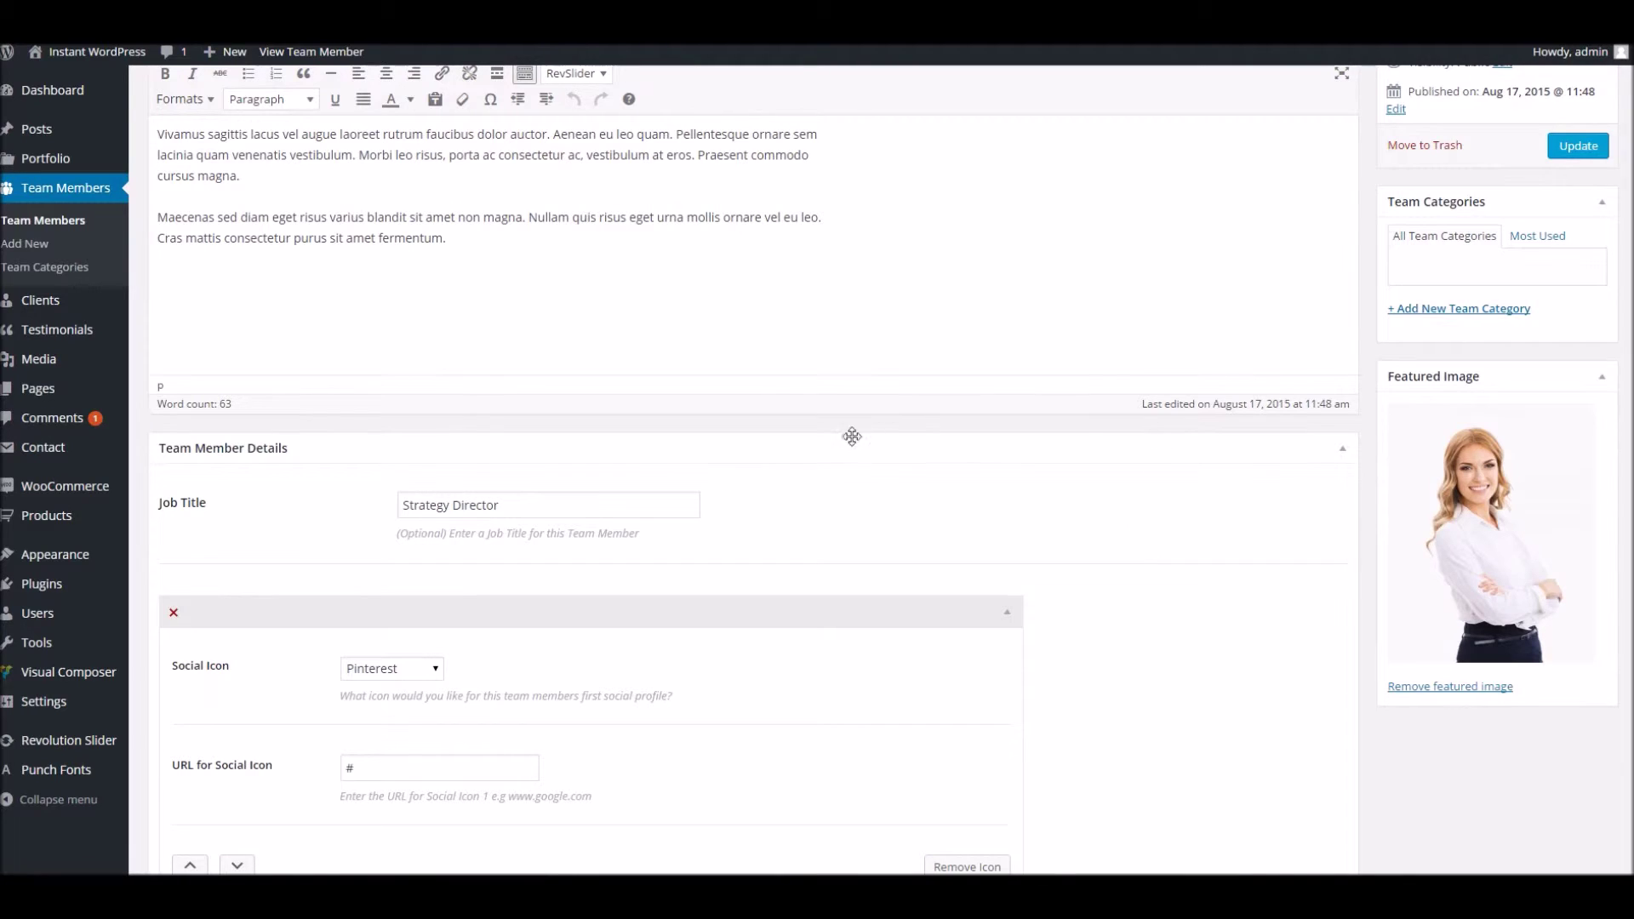
{"action": "scroll", "coordinate": [903, 428], "scroll_direction": "down", "scroll_amount": 2}
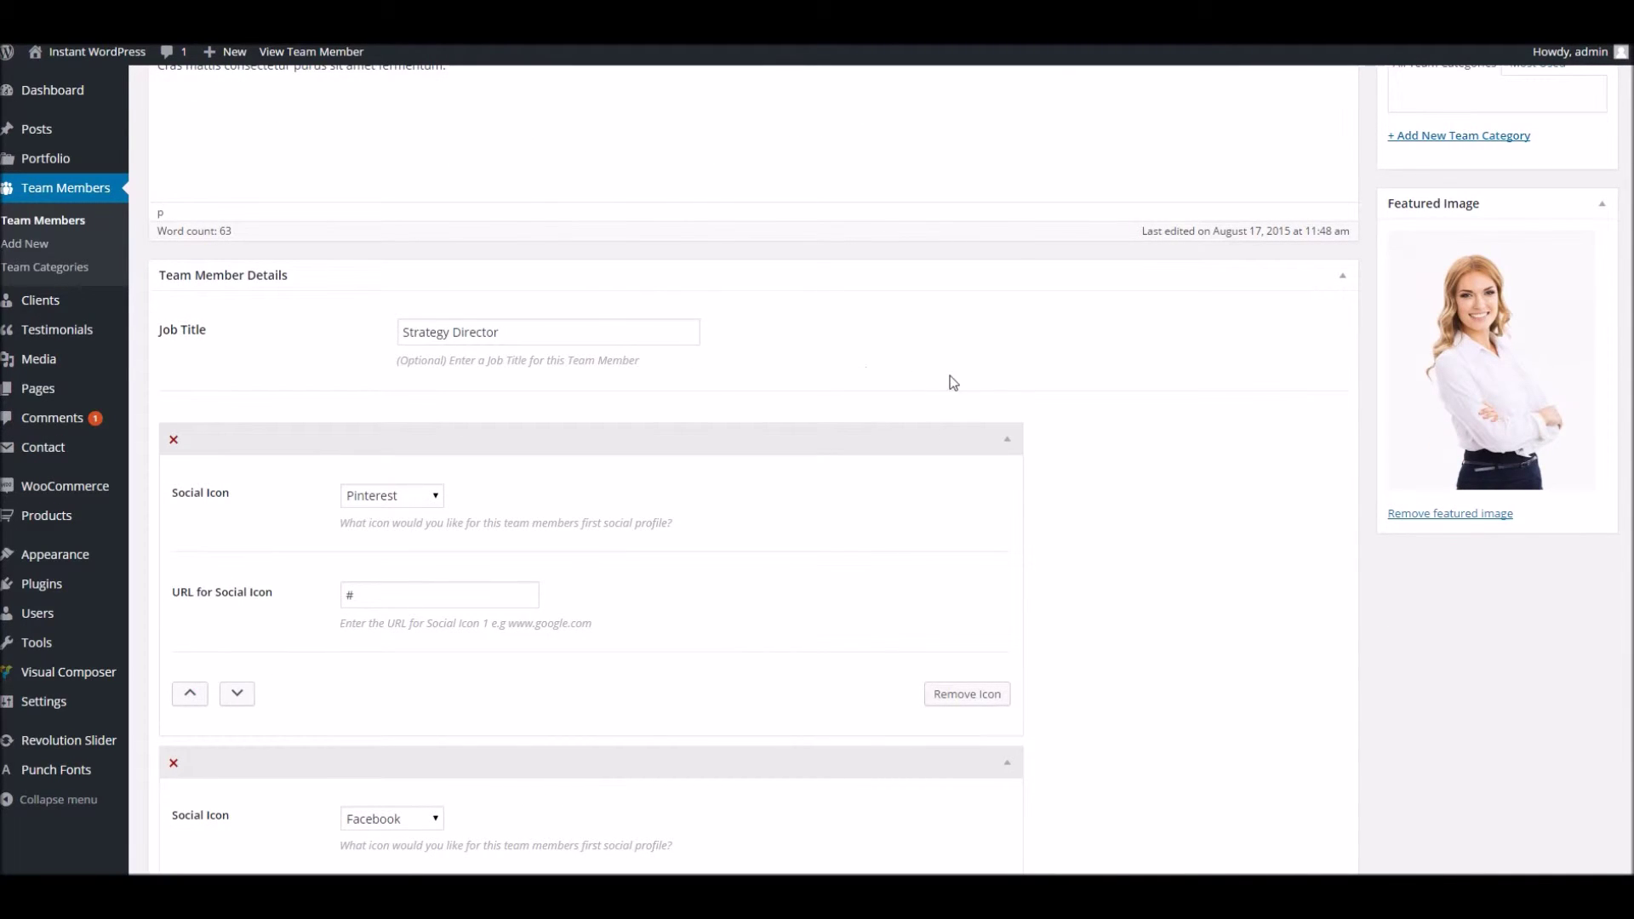
{"action": "scroll", "coordinate": [1080, 385], "scroll_direction": "down", "scroll_amount": 2}
{"action": "scroll", "coordinate": [596, 370], "scroll_direction": "down", "scroll_amount": 3}
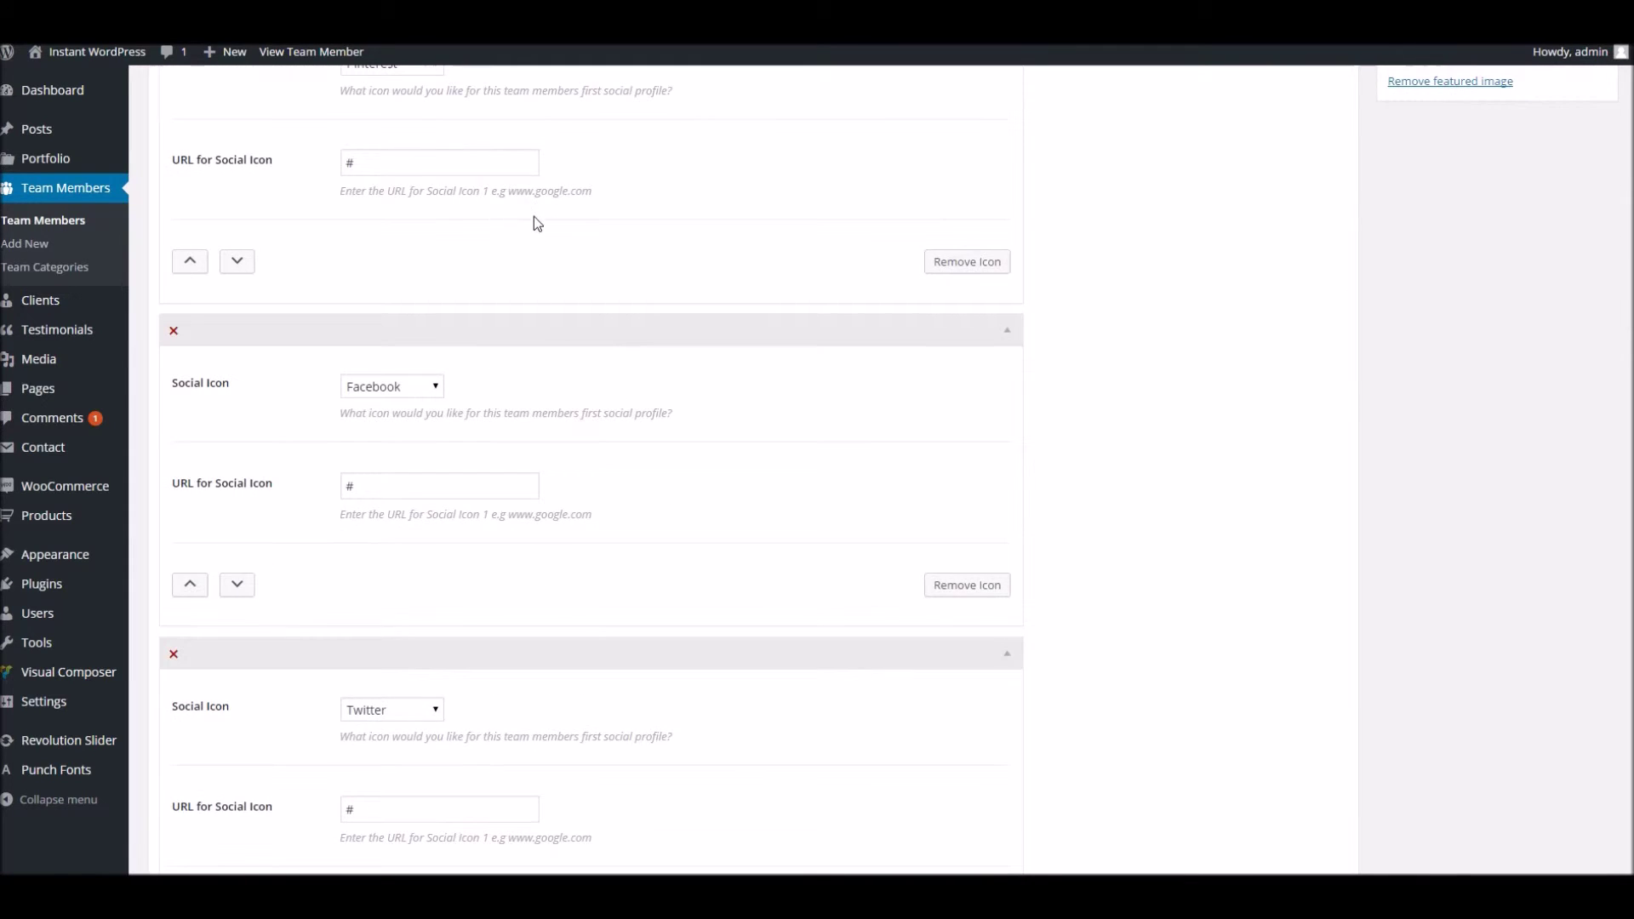
{"action": "scroll", "coordinate": [534, 329], "scroll_direction": "down", "scroll_amount": 6}
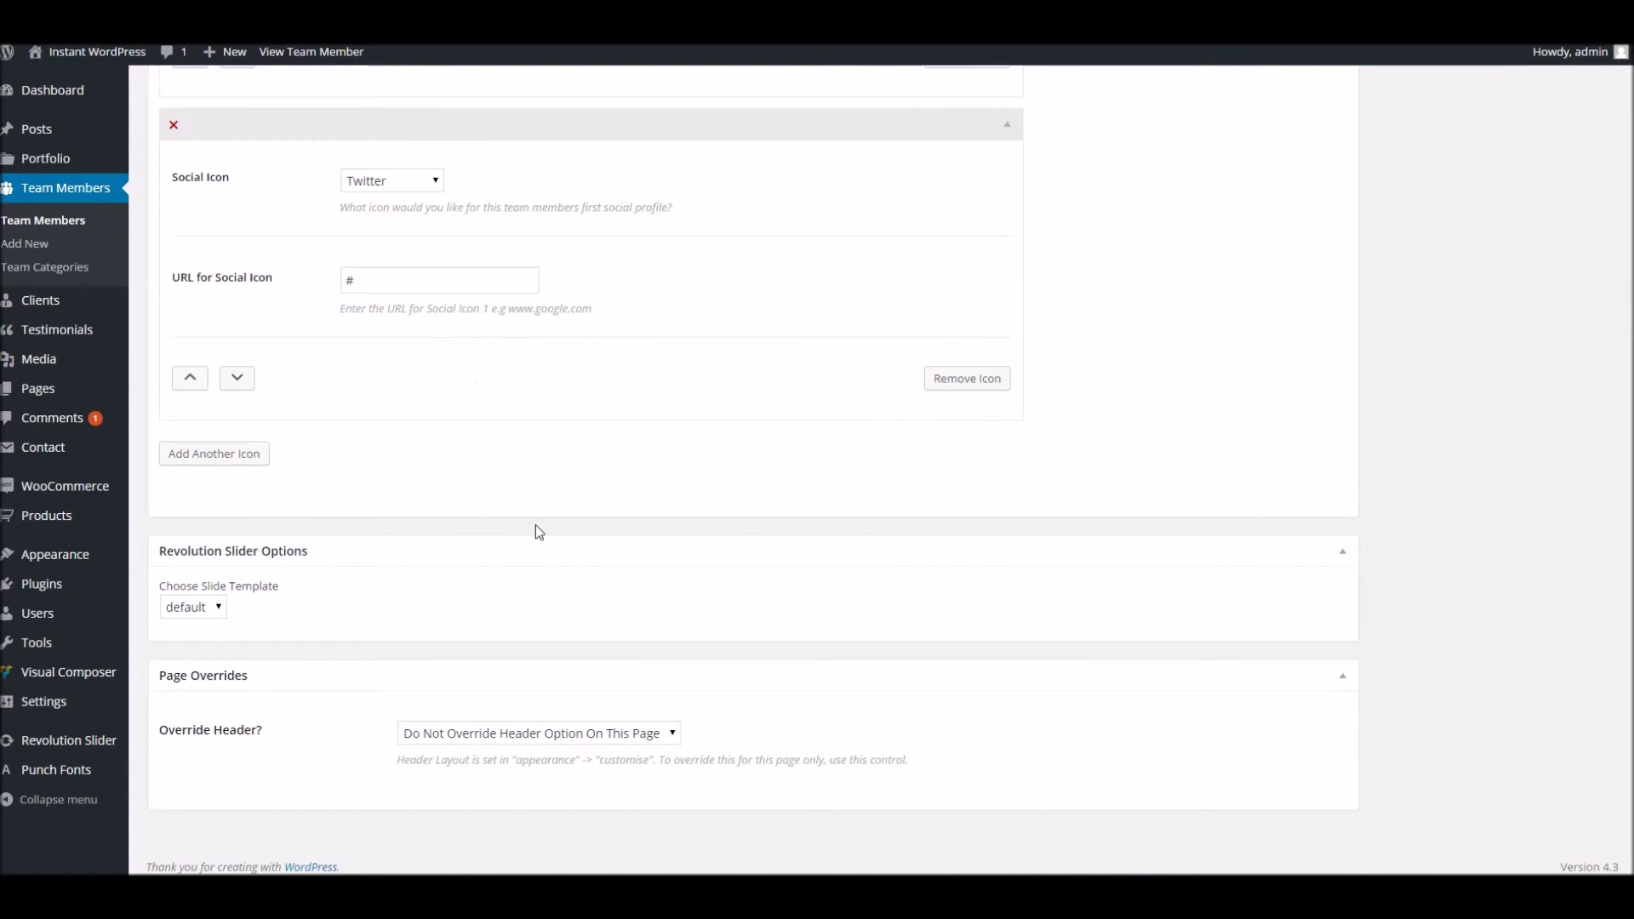
{"action": "scroll", "coordinate": [536, 528], "scroll_direction": "up", "scroll_amount": 7}
Step: Open Client 8's edit screen from the Clients list, then move on to Testimonials
{"action": "mouse_move", "coordinate": [119, 315]}
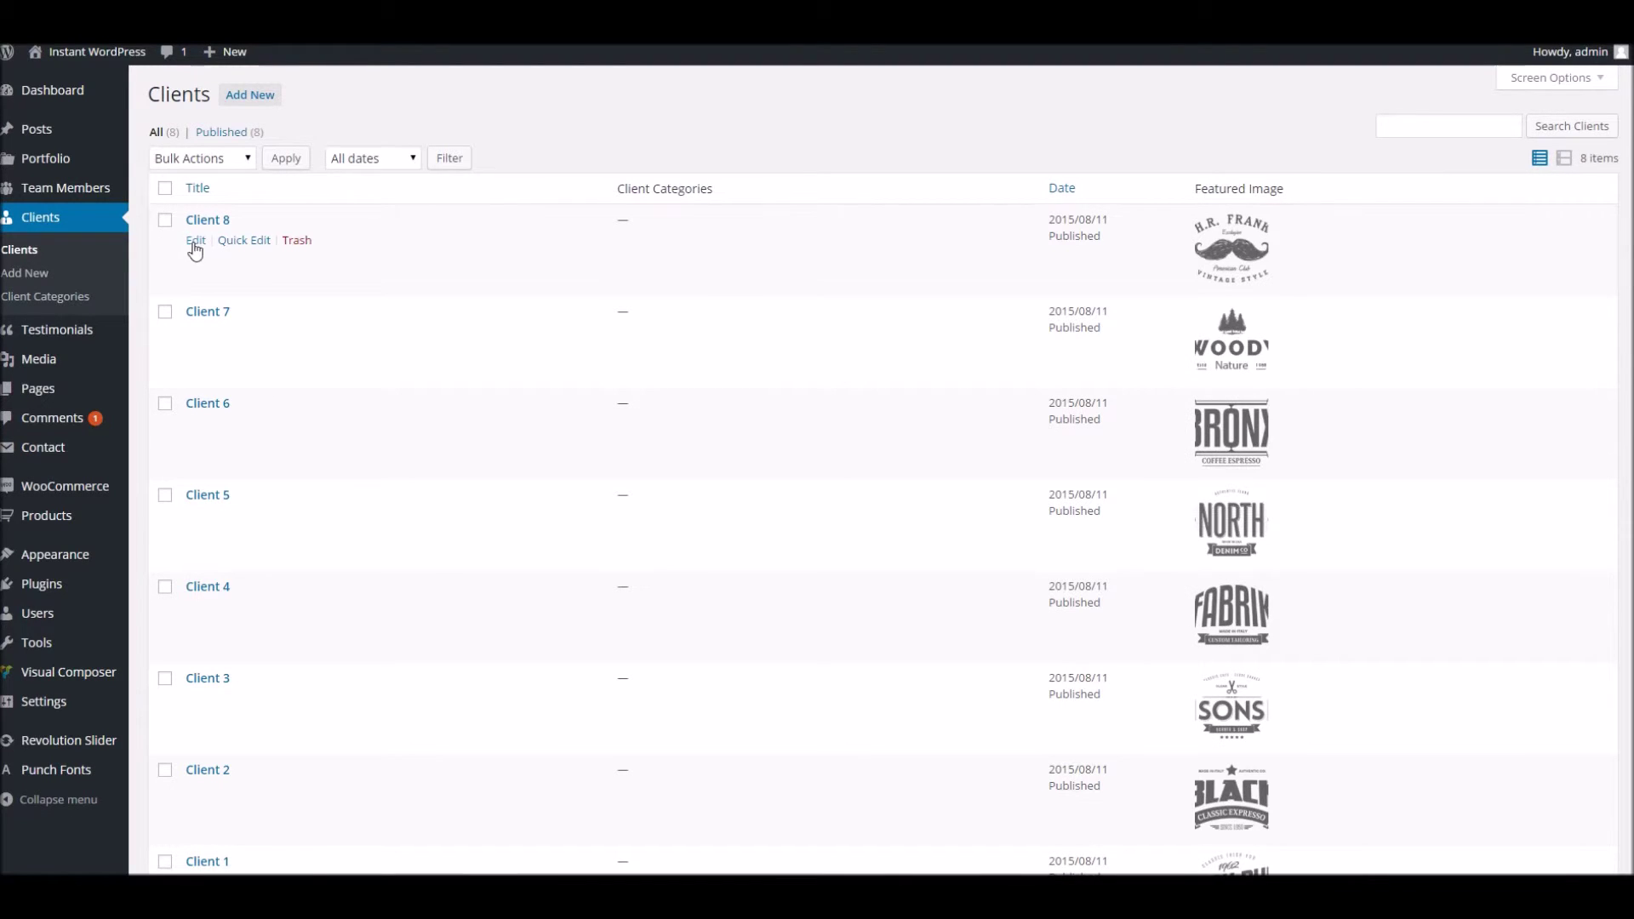
{"action": "left_click", "coordinate": [195, 241]}
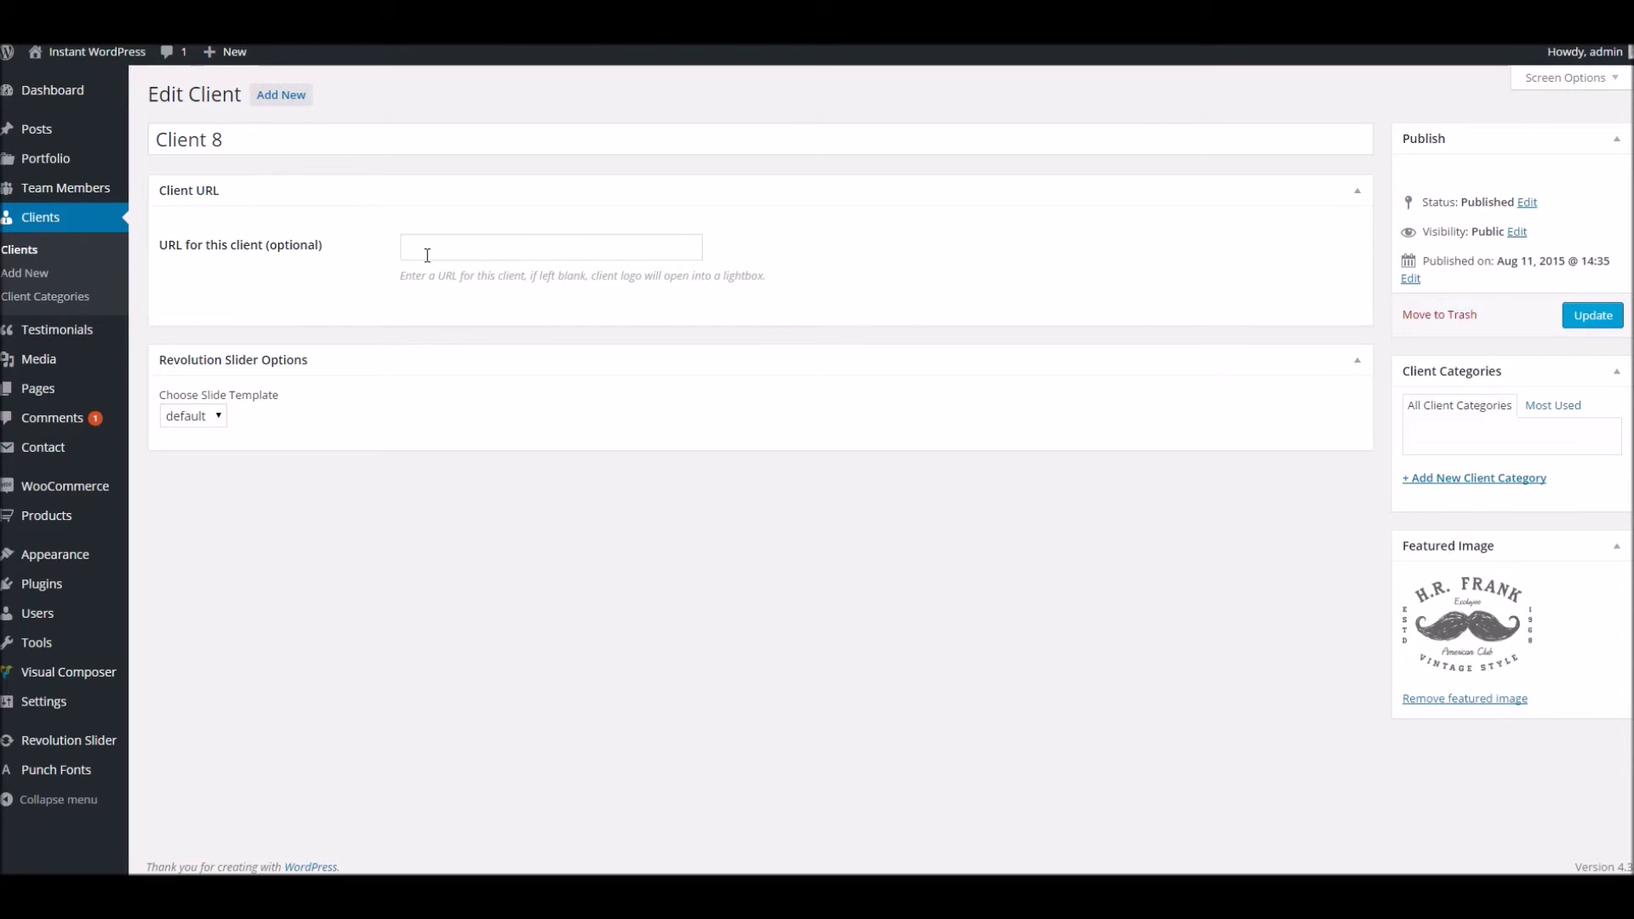
{"action": "mouse_move", "coordinate": [81, 334]}
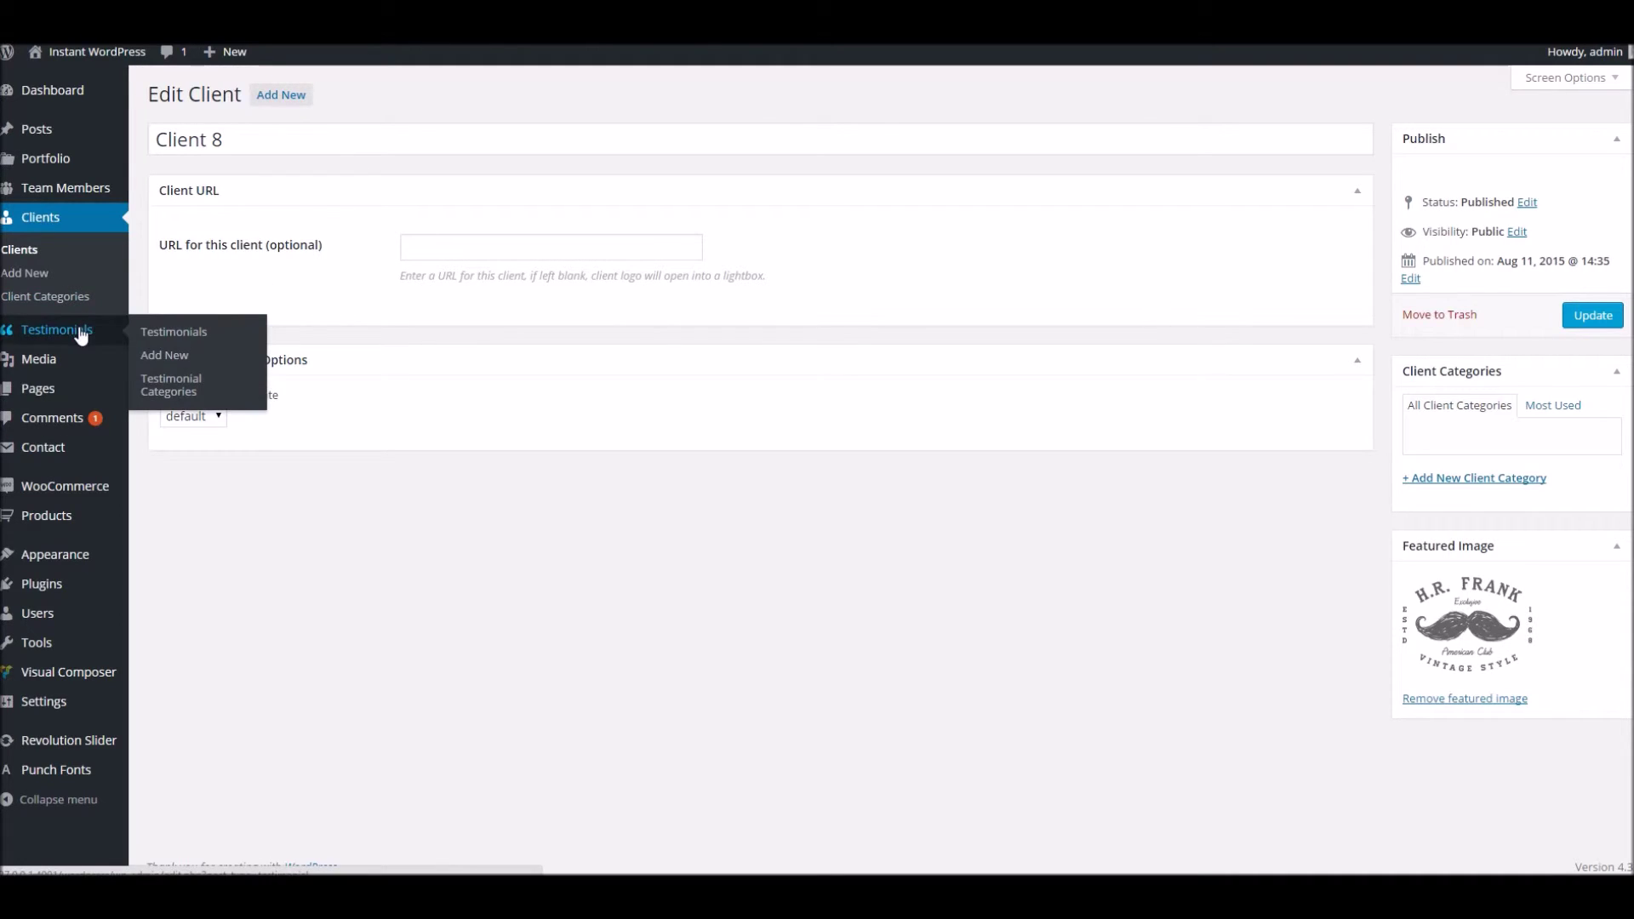
{"action": "left_click", "coordinate": [151, 338]}
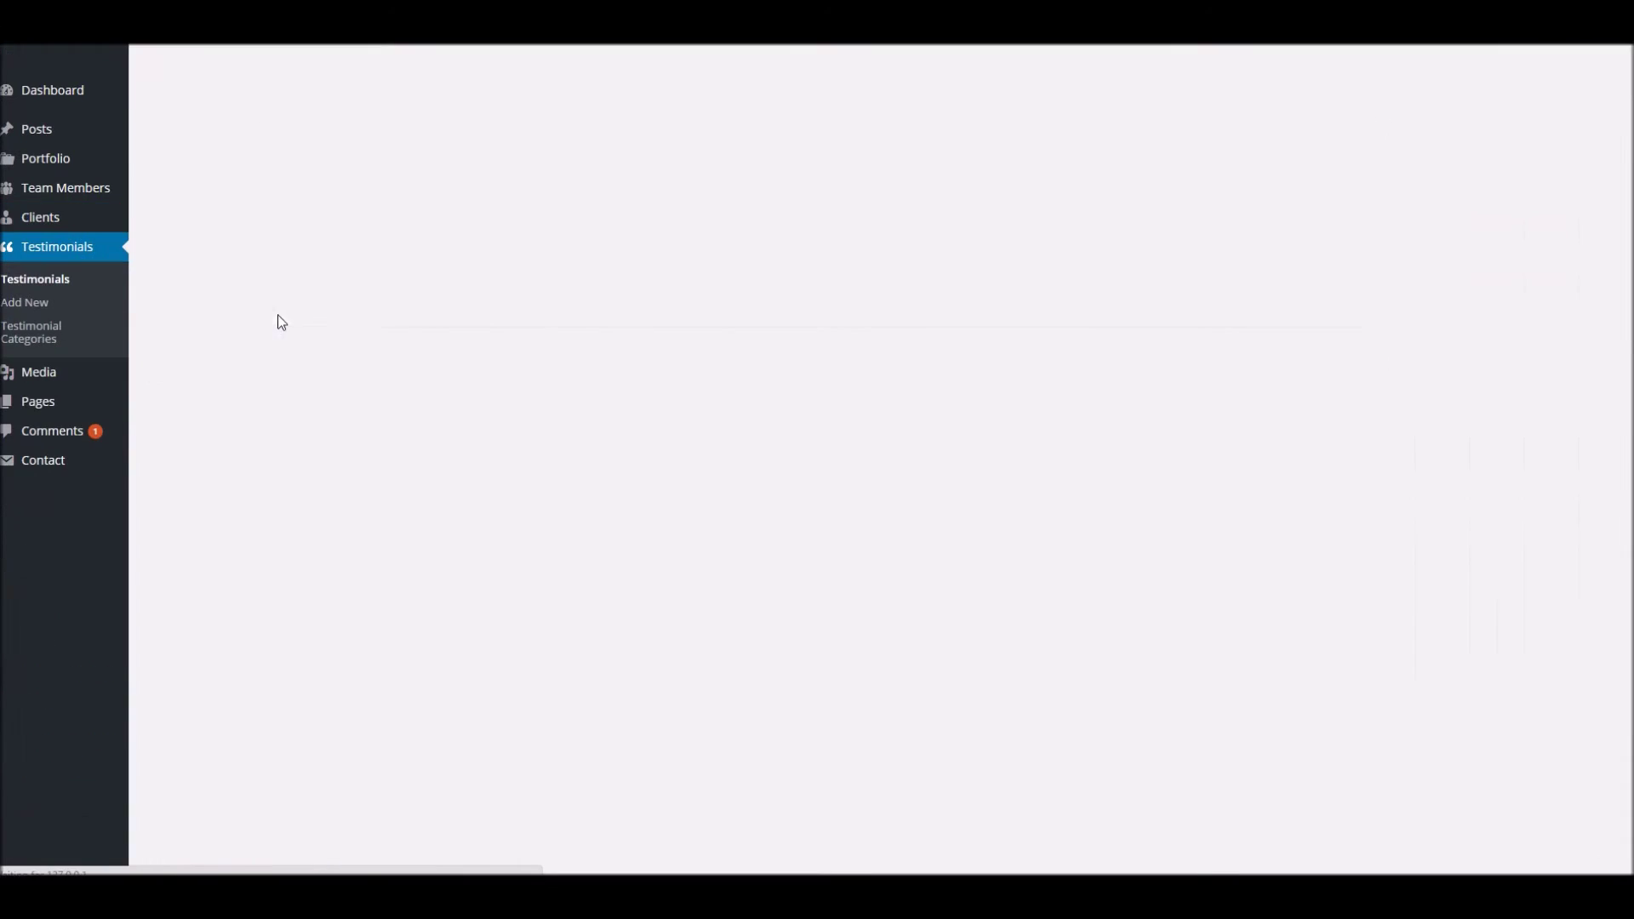
Step: Open the Computer Engineer testimonial for editing and select, then deselect, its quote text
{"action": "left_click", "coordinate": [196, 242]}
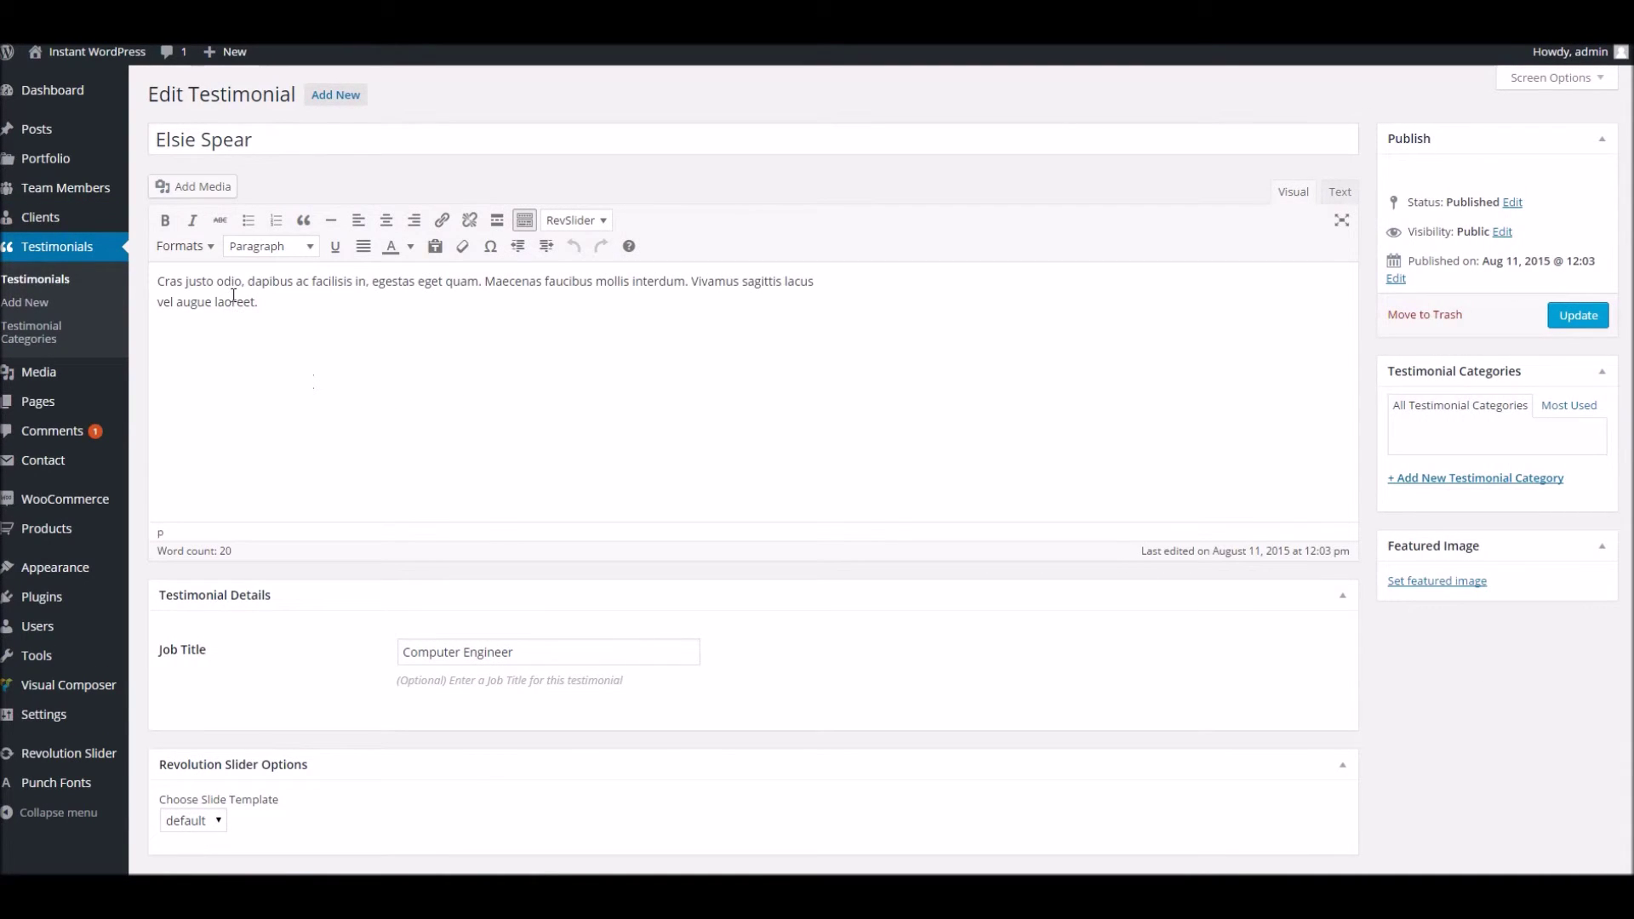
{"action": "left_click_drag", "start_coordinate": [305, 317], "coordinate": [157, 280]}
{"action": "left_click", "coordinate": [304, 330]}
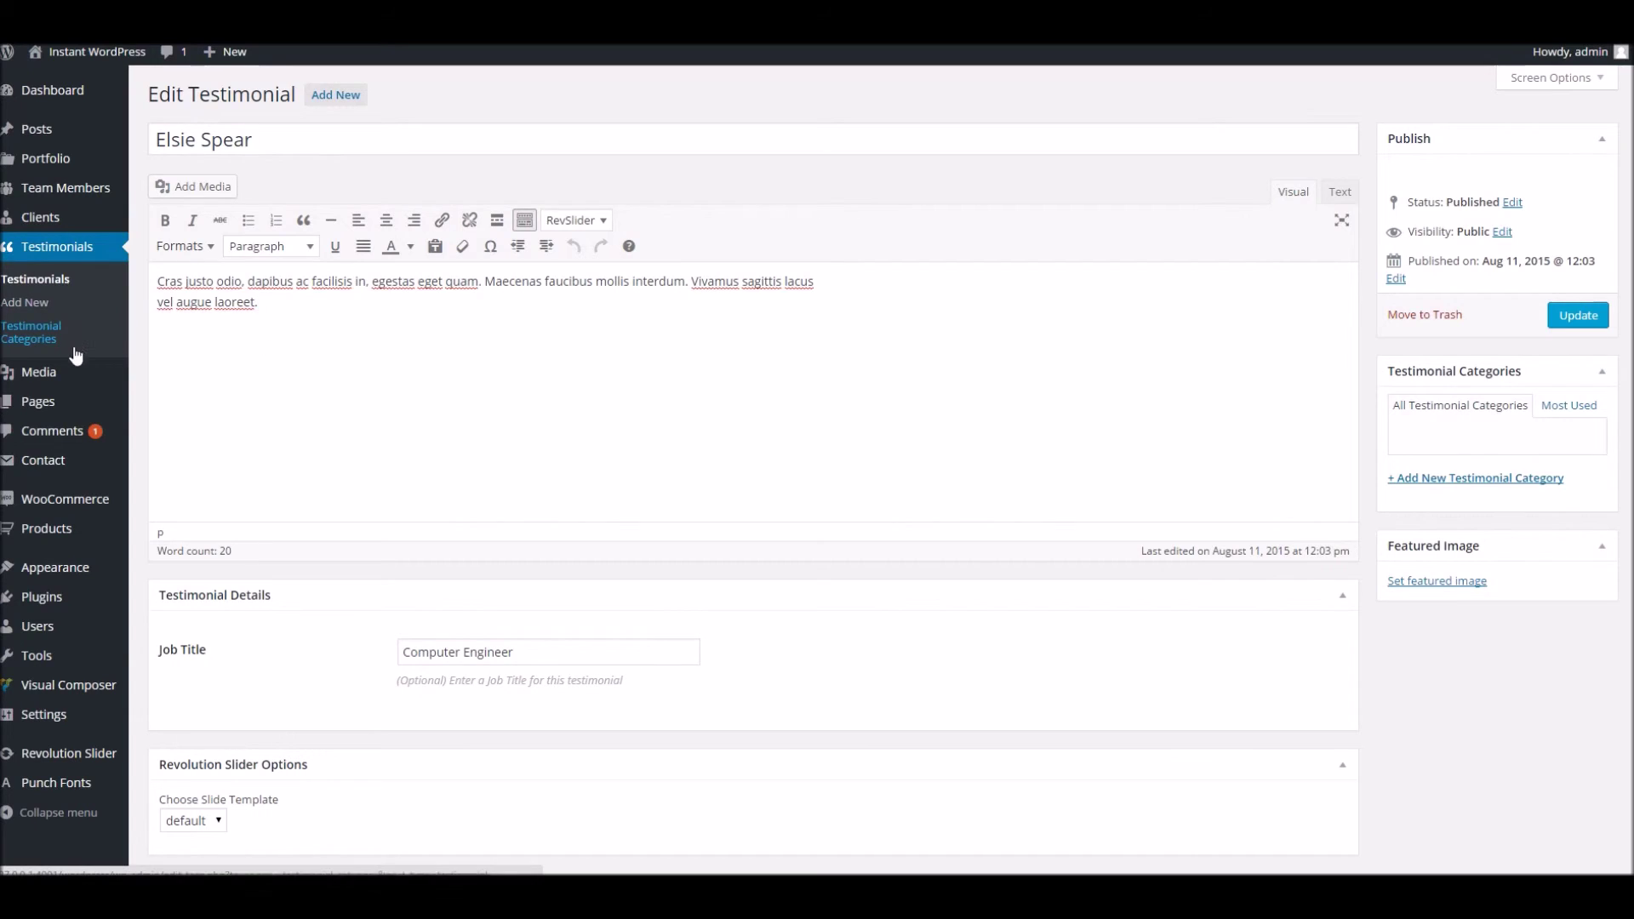
{"action": "mouse_move", "coordinate": [88, 508]}
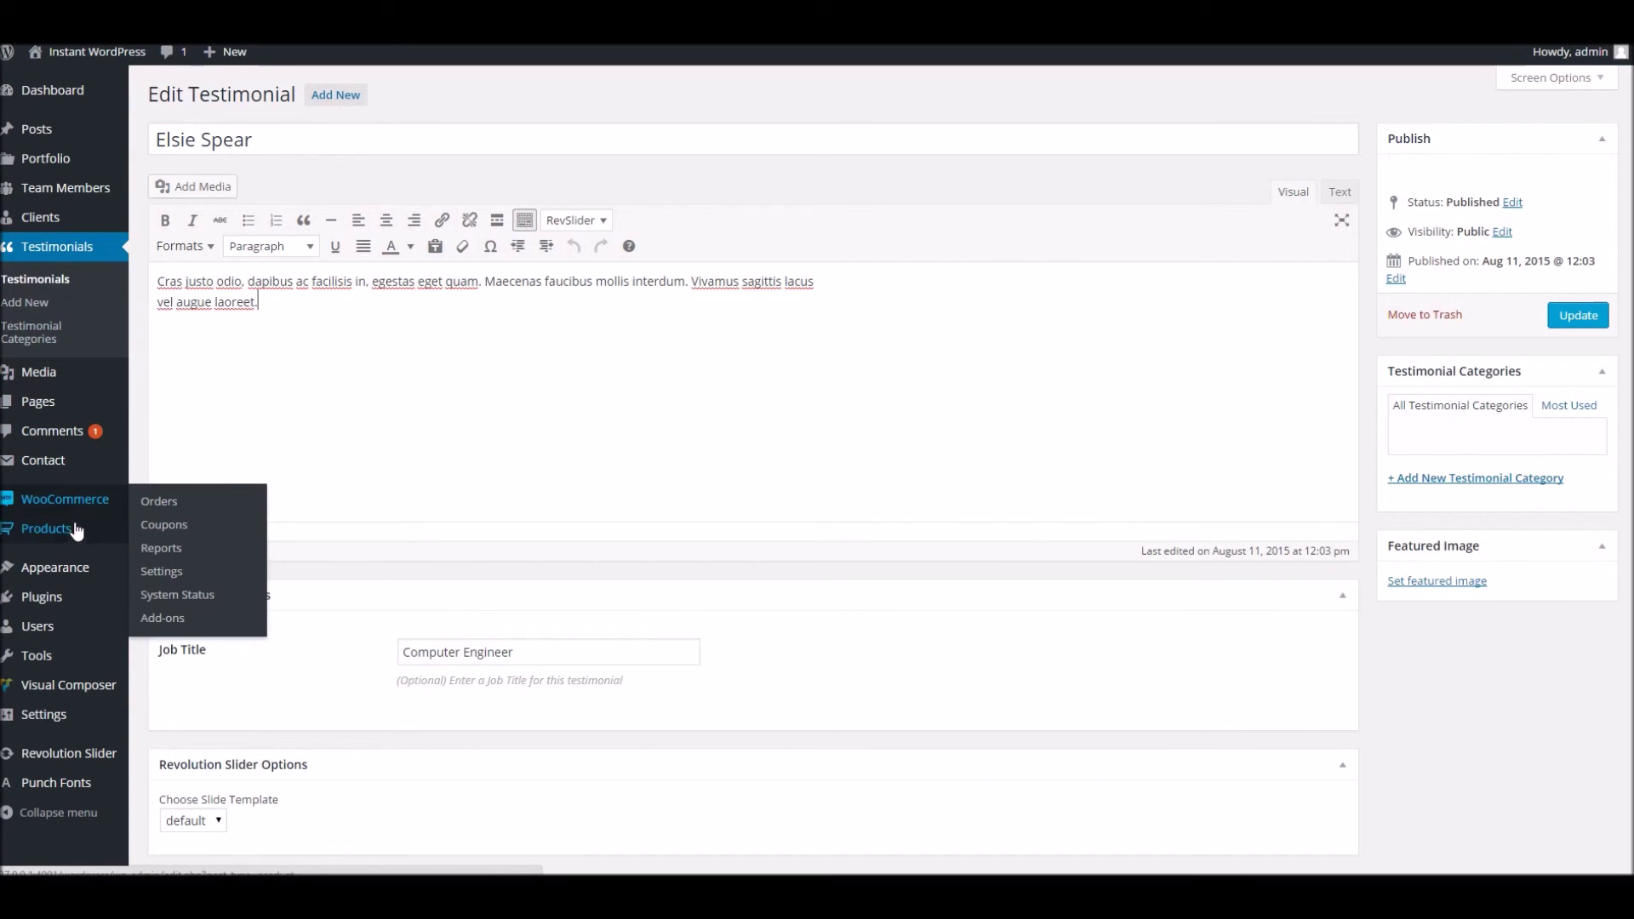
{"action": "mouse_move", "coordinate": [59, 547]}
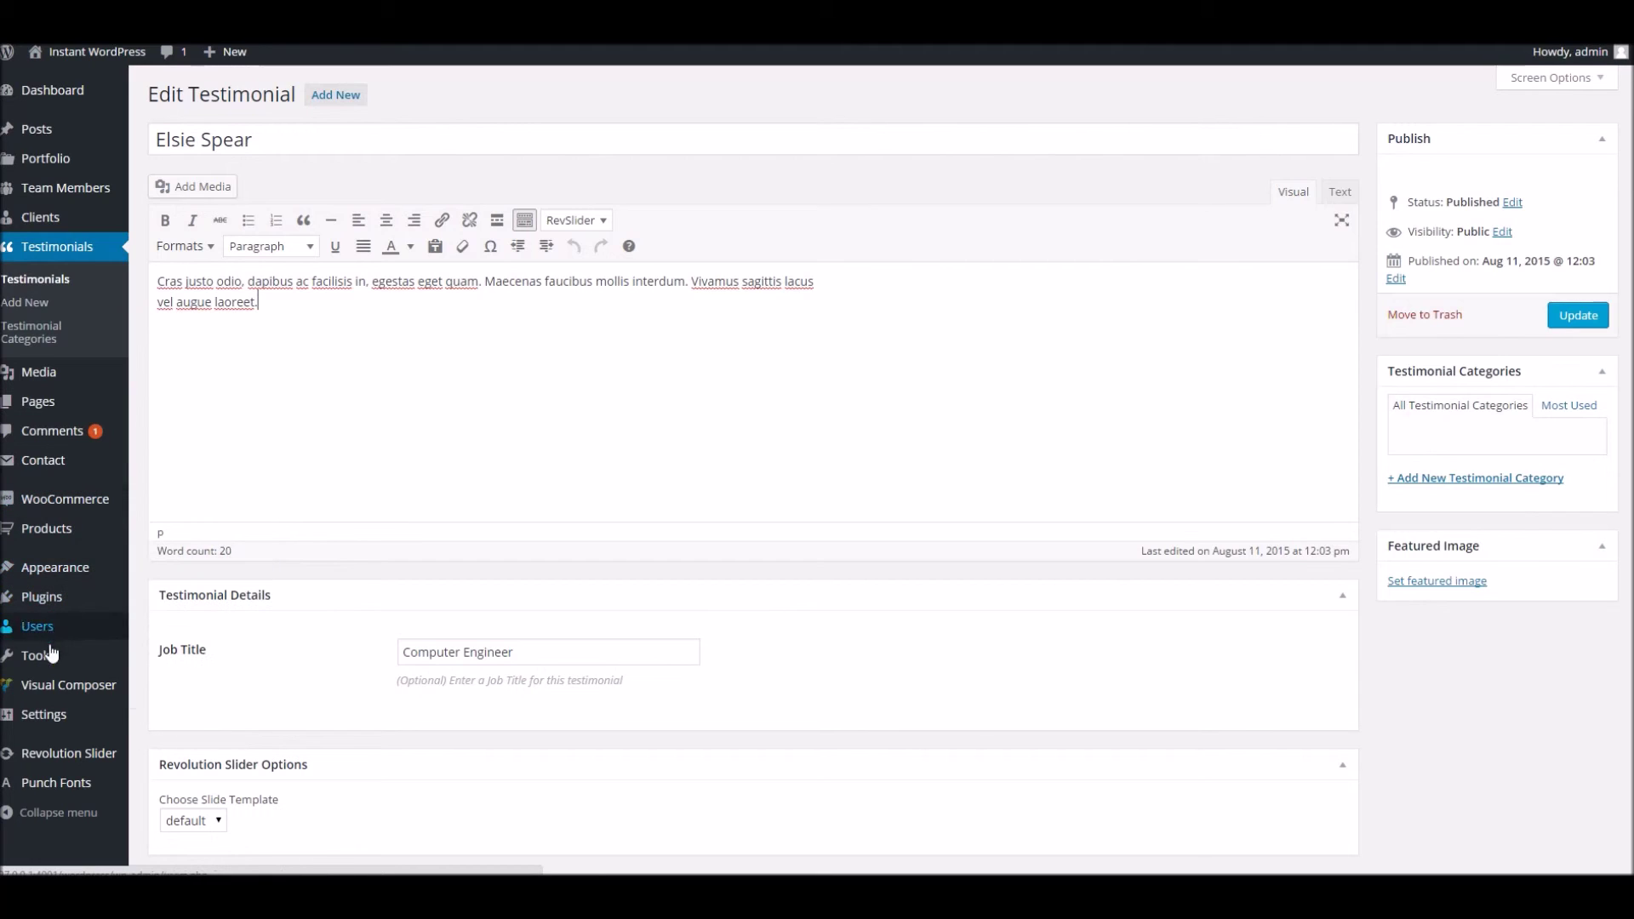
{"action": "mouse_move", "coordinate": [58, 703]}
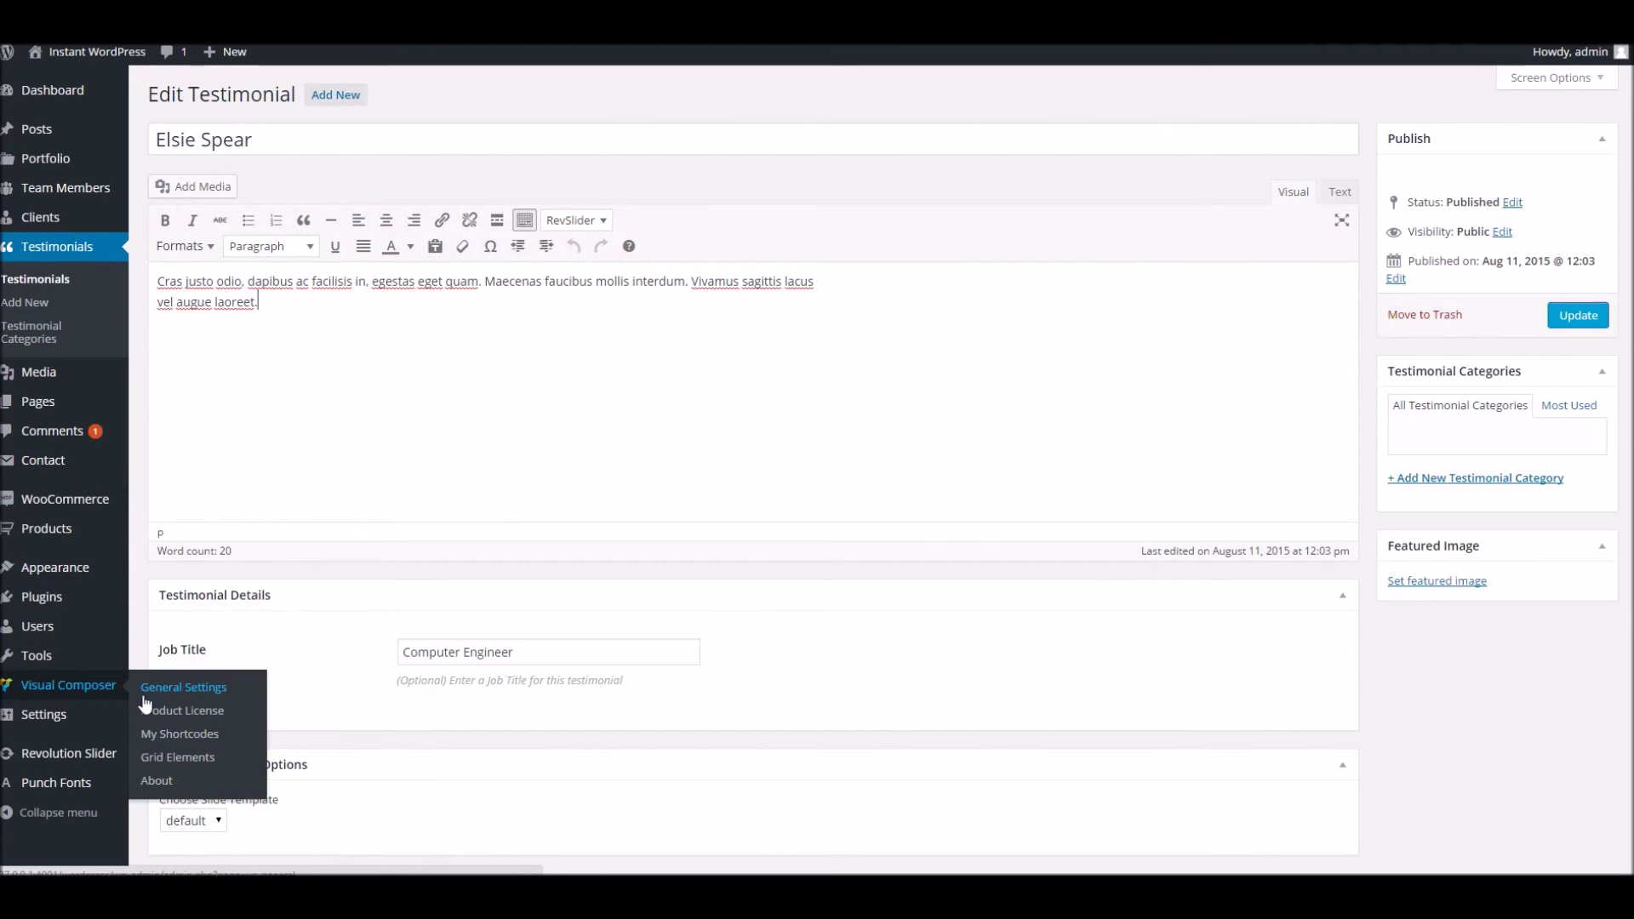
Step: Tick post and product under Visual Composer General Settings content types, leaving portfolio and team unticked
{"action": "left_click", "coordinate": [102, 685]}
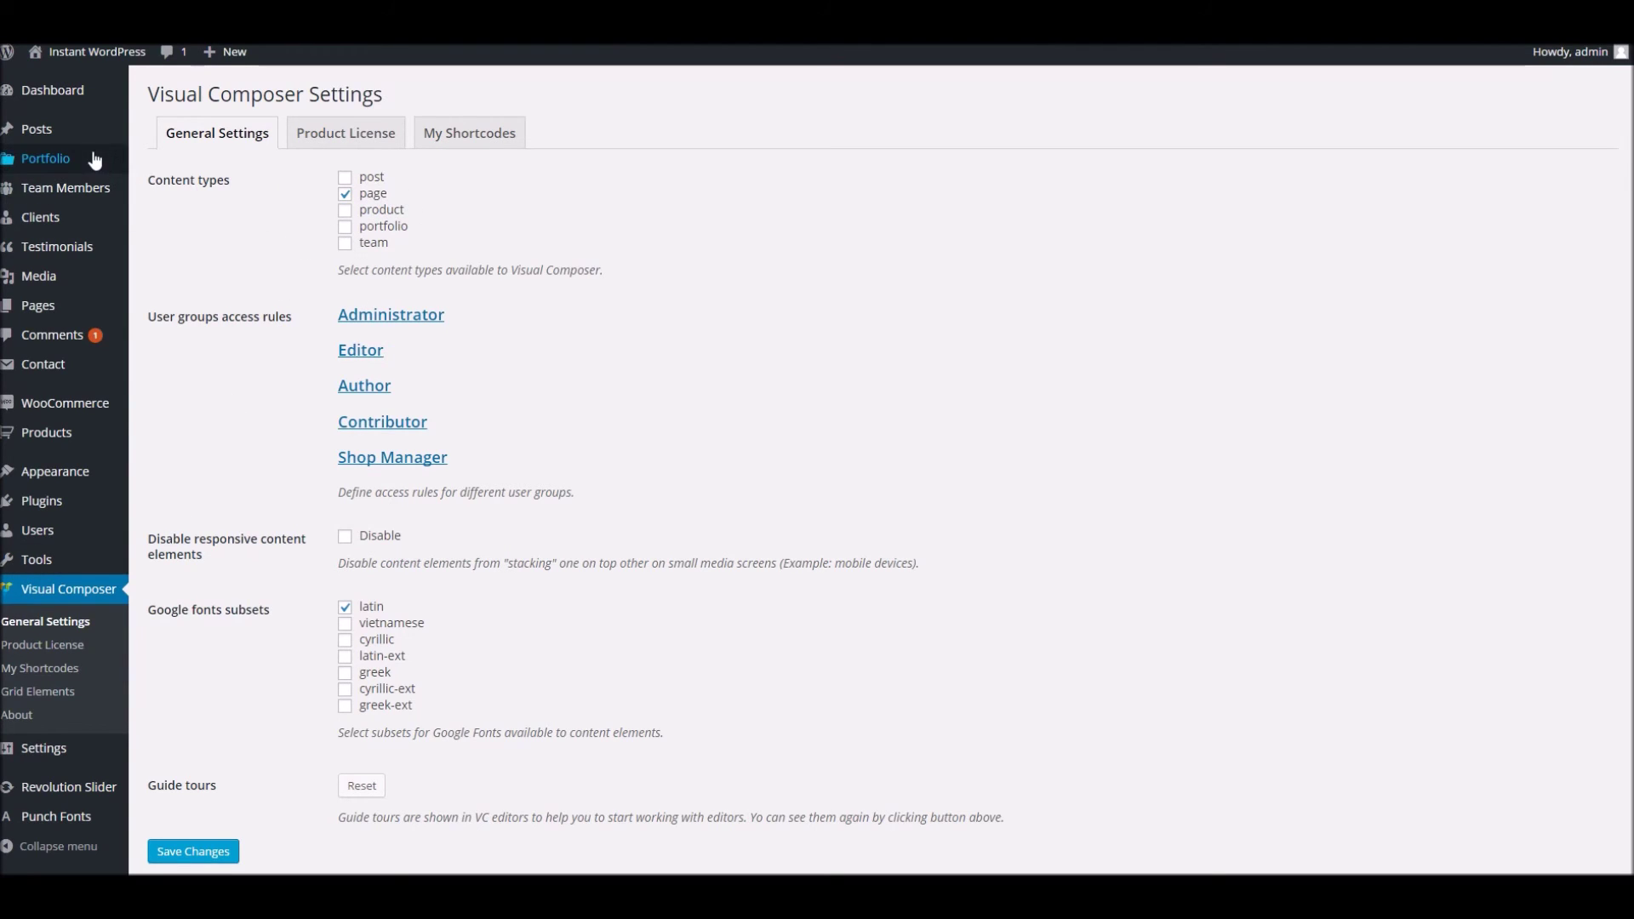
{"action": "mouse_move", "coordinate": [80, 257]}
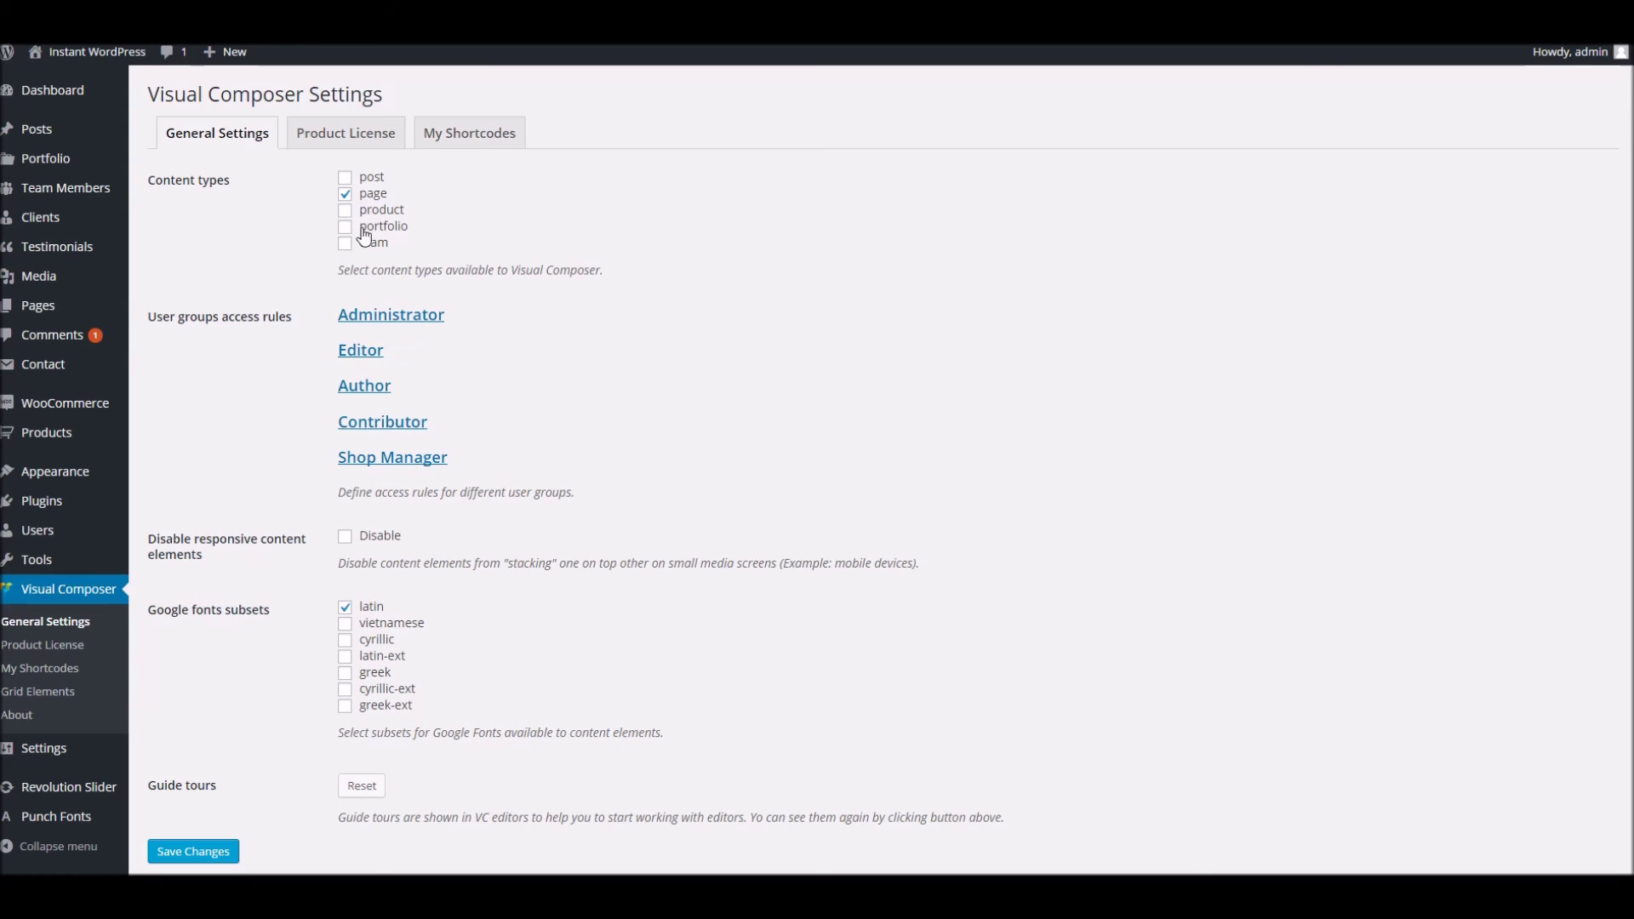
{"action": "left_click", "coordinate": [362, 196]}
{"action": "left_click", "coordinate": [344, 181]}
{"action": "left_click", "coordinate": [345, 210]}
{"action": "mouse_move", "coordinate": [129, 295]}
{"action": "mouse_move", "coordinate": [95, 52]}
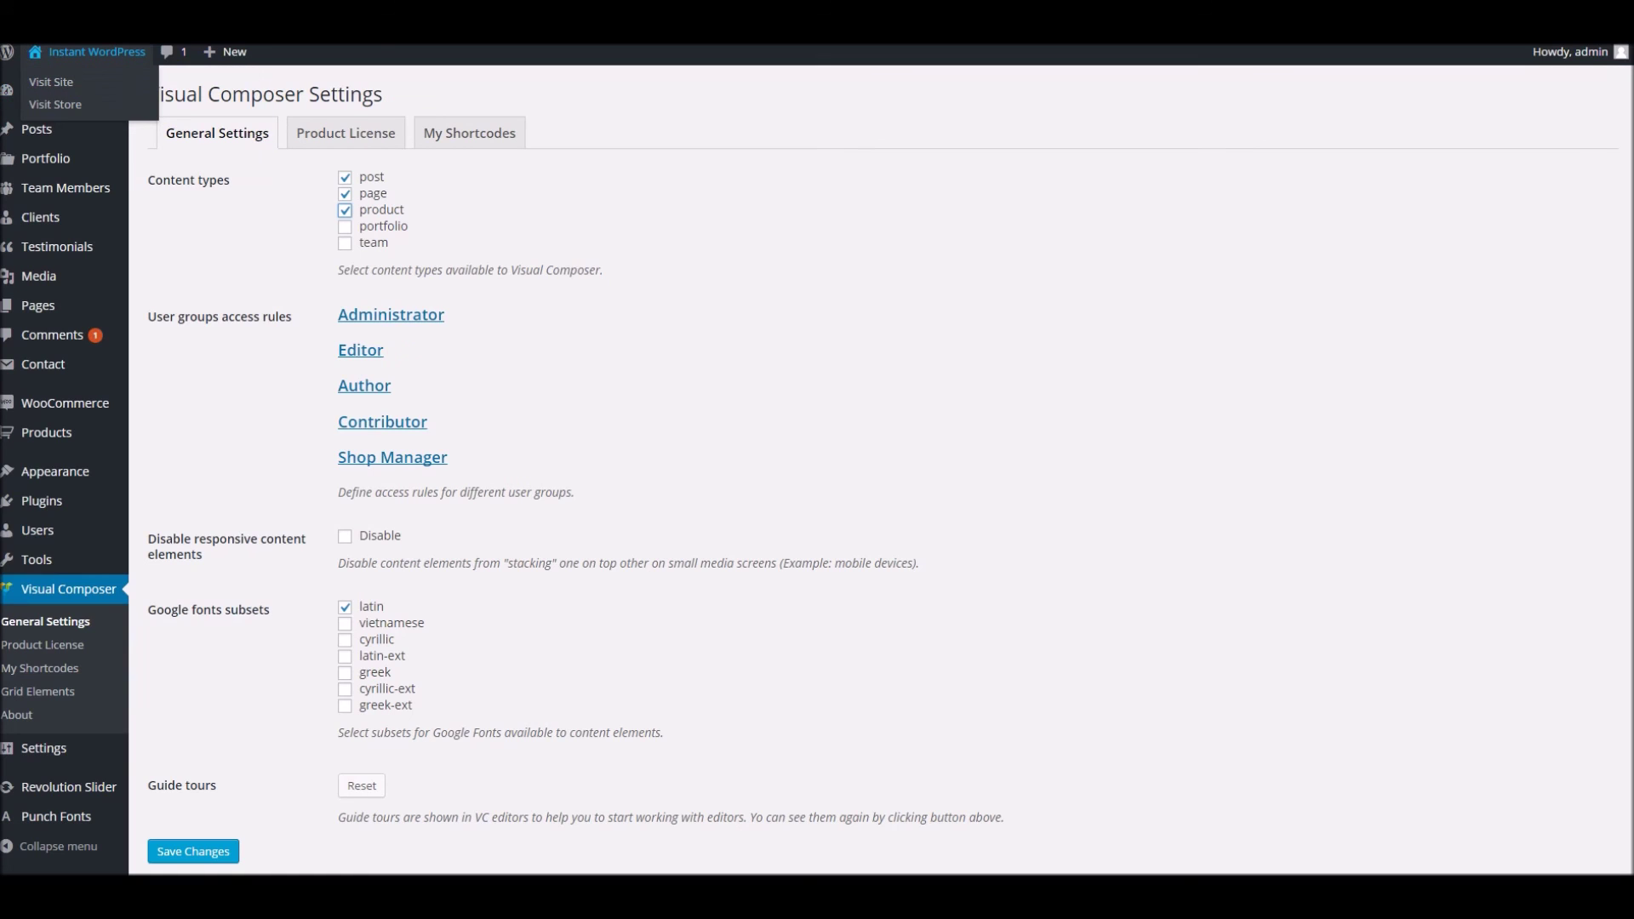